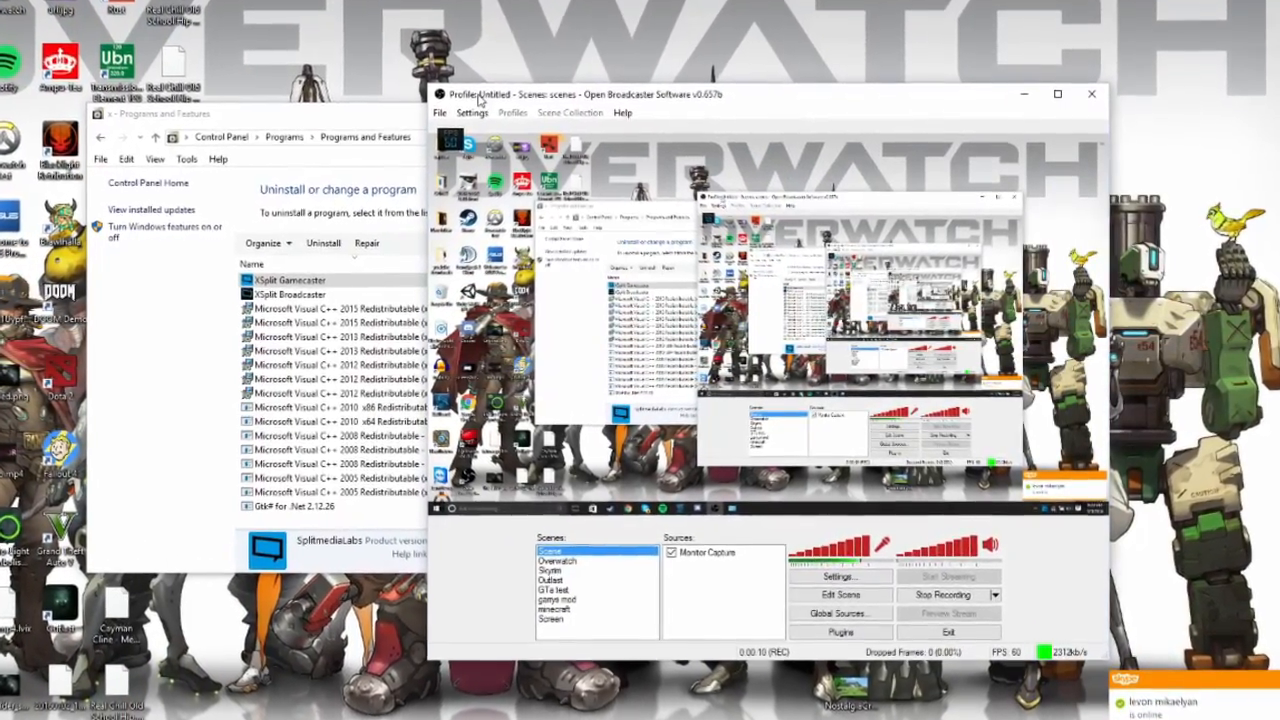
# Step: Add a new scene named sddfsdfsdf to the scene list
pyautogui.moveTo(558, 101); pyautogui.dragTo(486, 88)
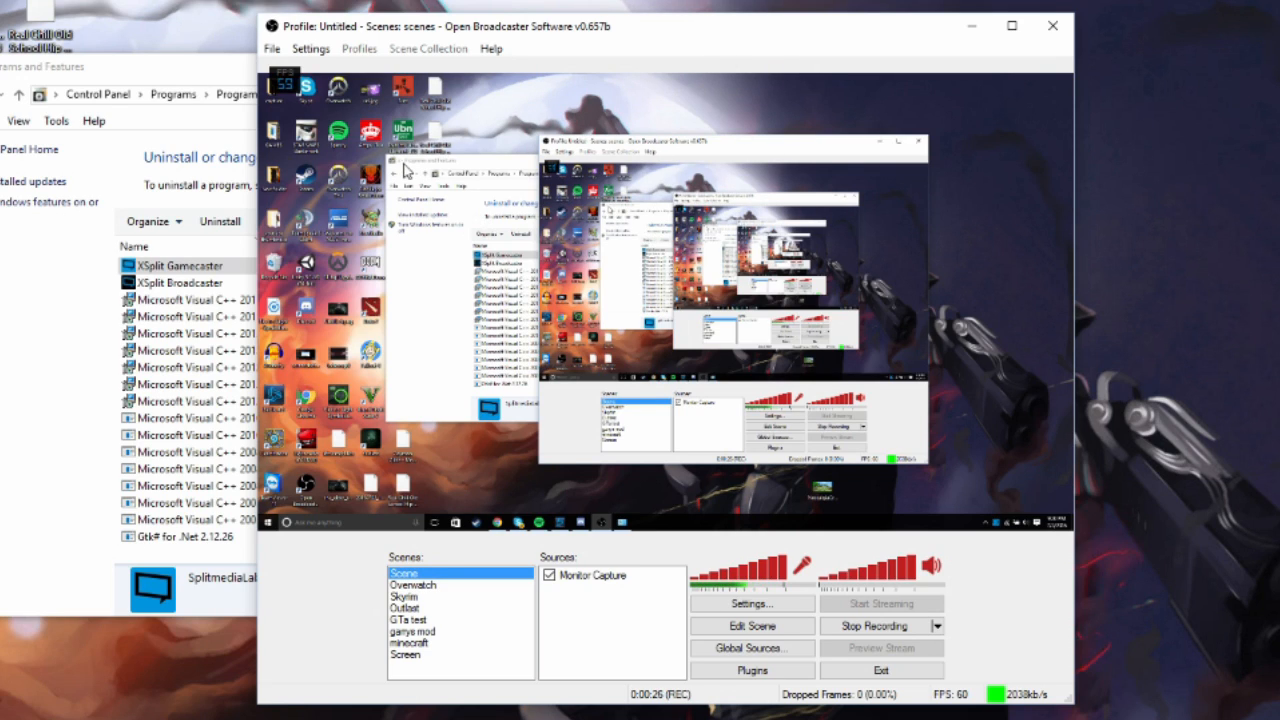
pyautogui.rightClick(476, 679)
pyautogui.click(520, 528)
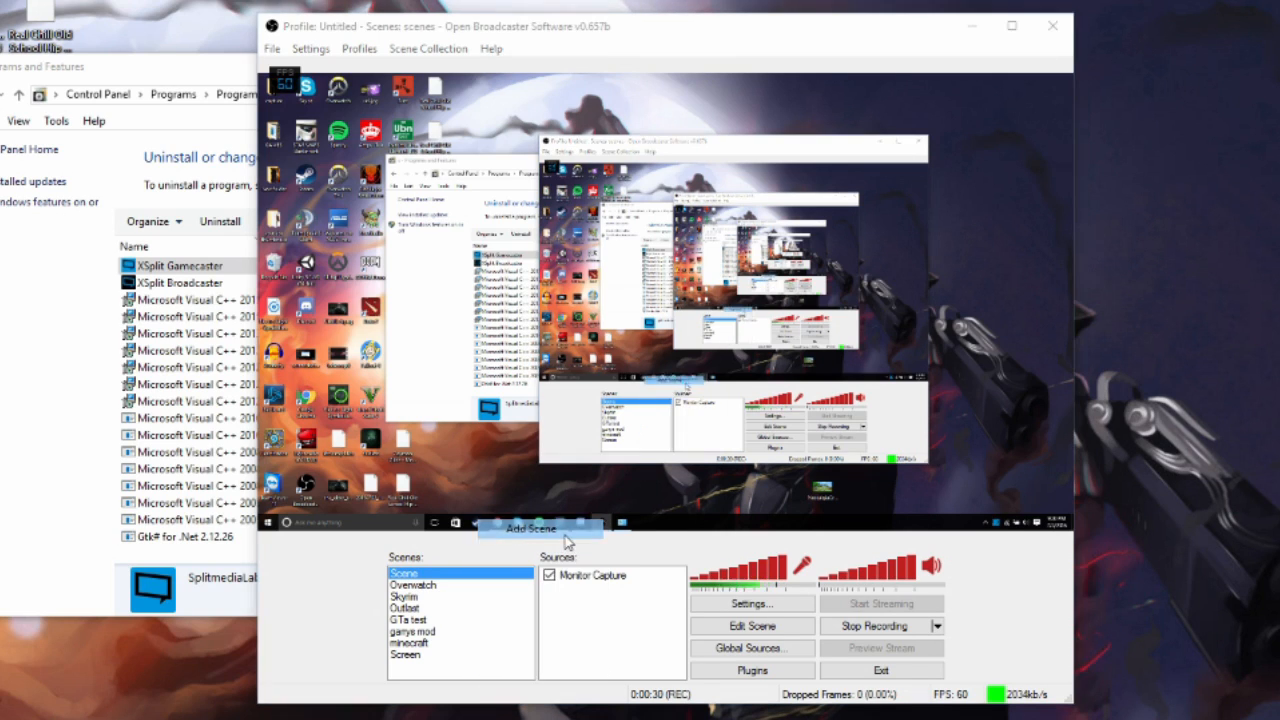
pyautogui.write('sddfsdfsdf')
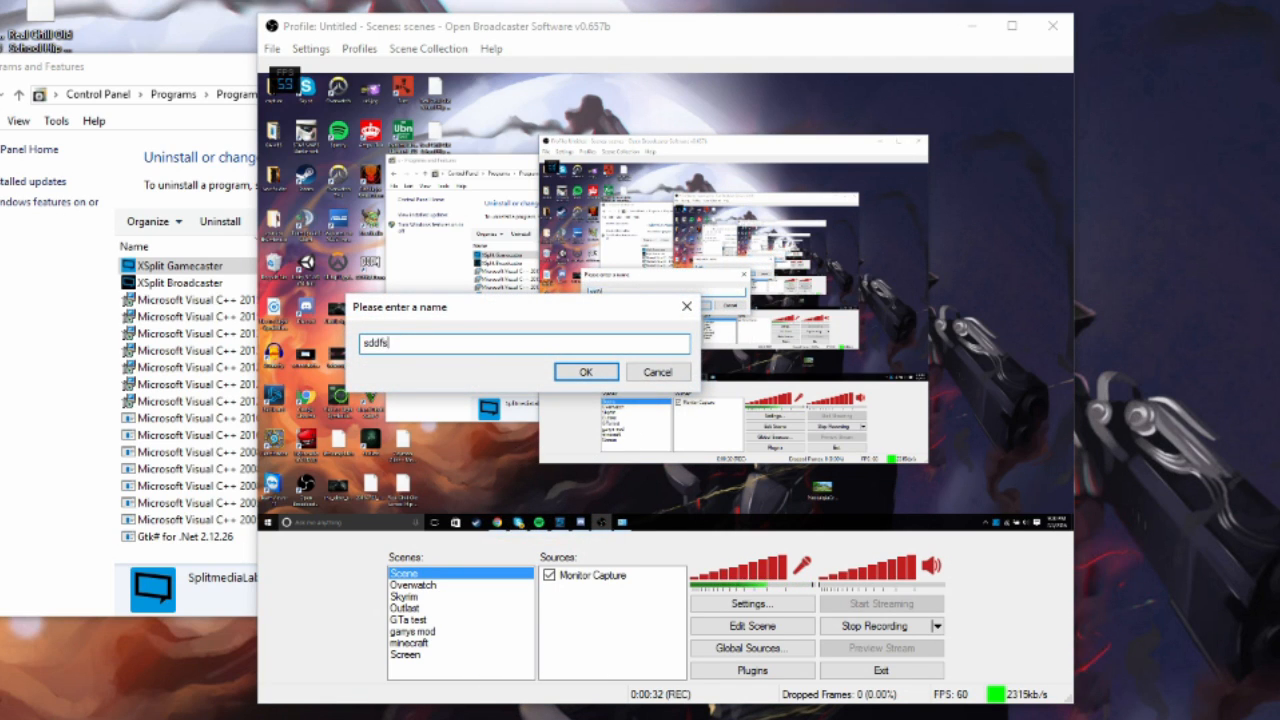
pyautogui.click(586, 374)
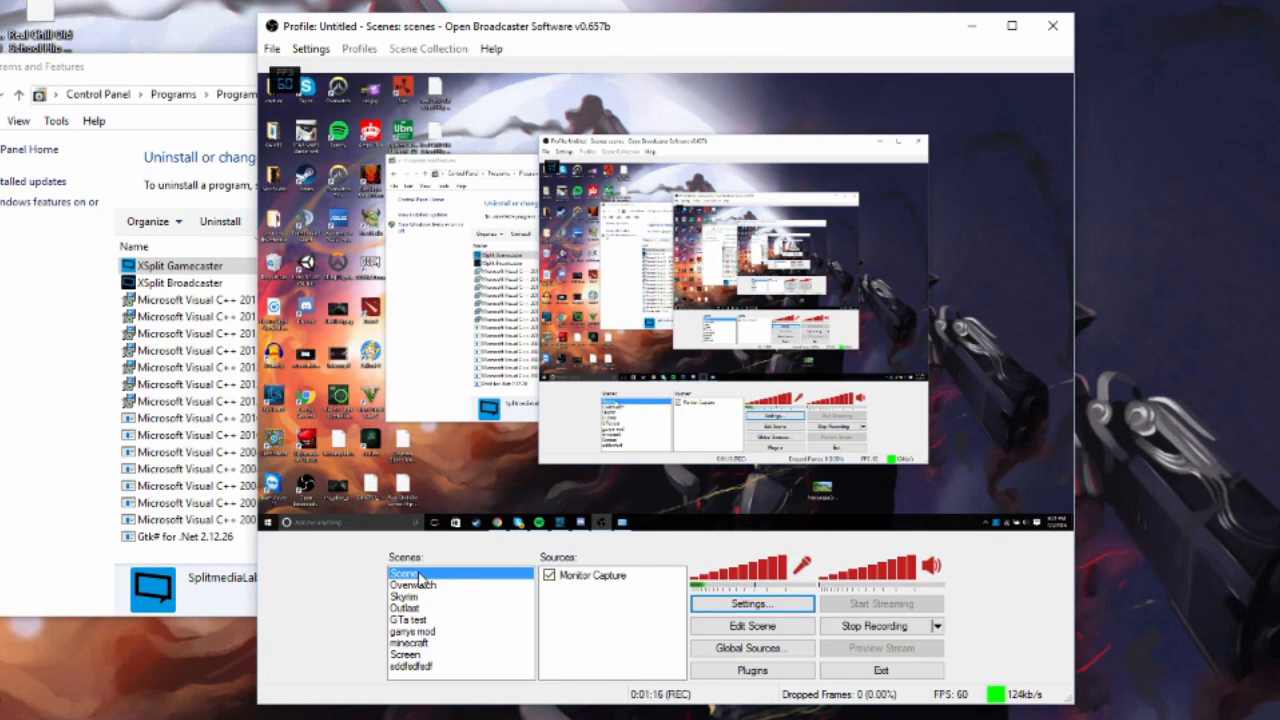
# Step: Open the encoding settings and select x264 as the video encoder
pyautogui.click(744, 606)
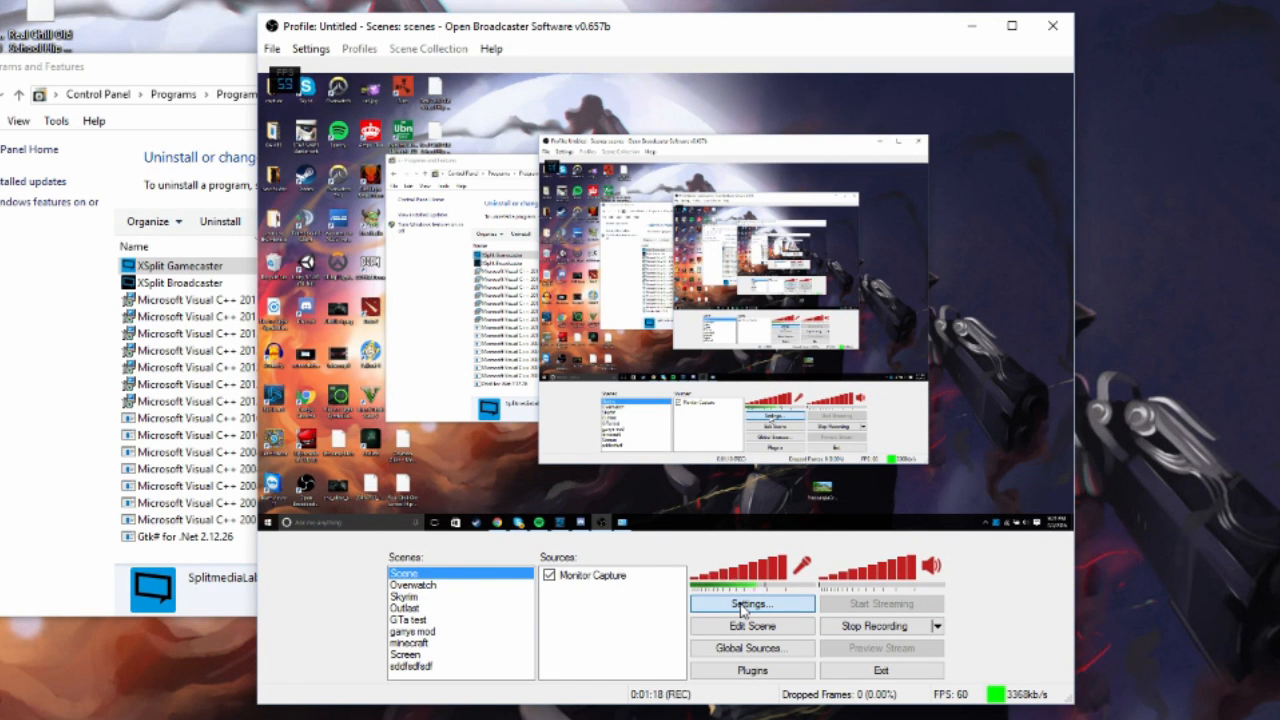
pyautogui.click(742, 606)
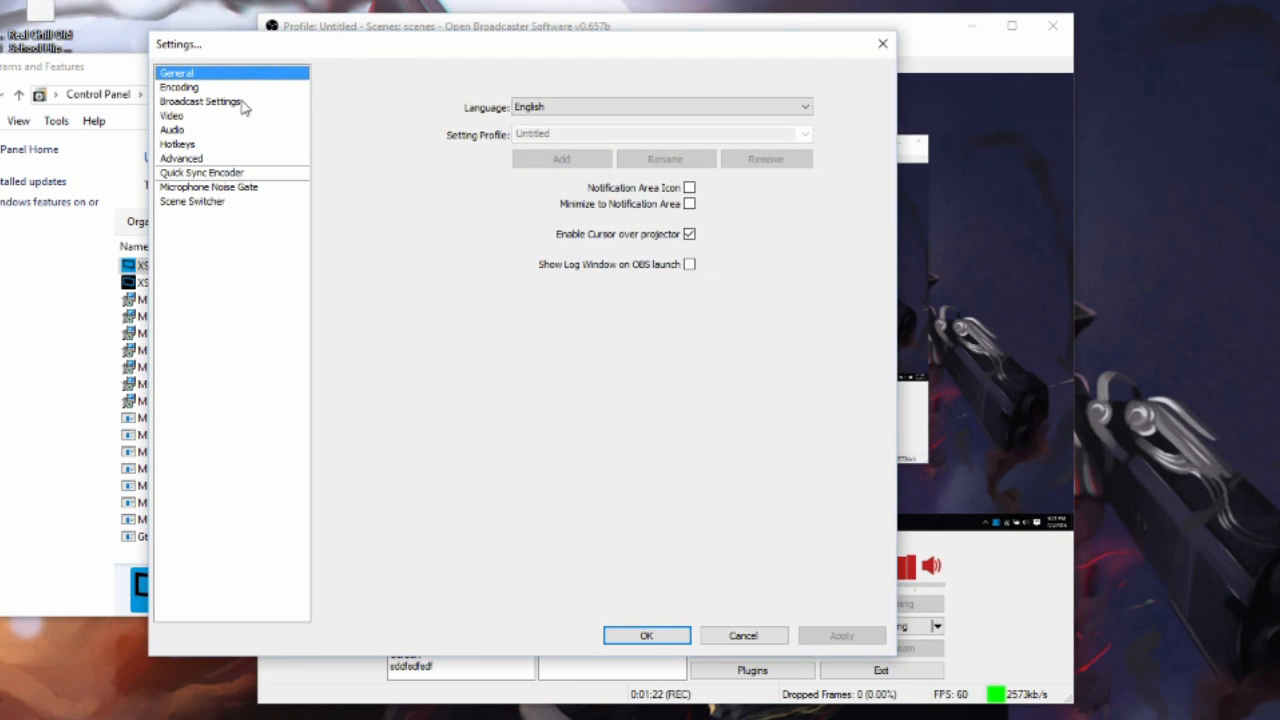
pyautogui.click(239, 91)
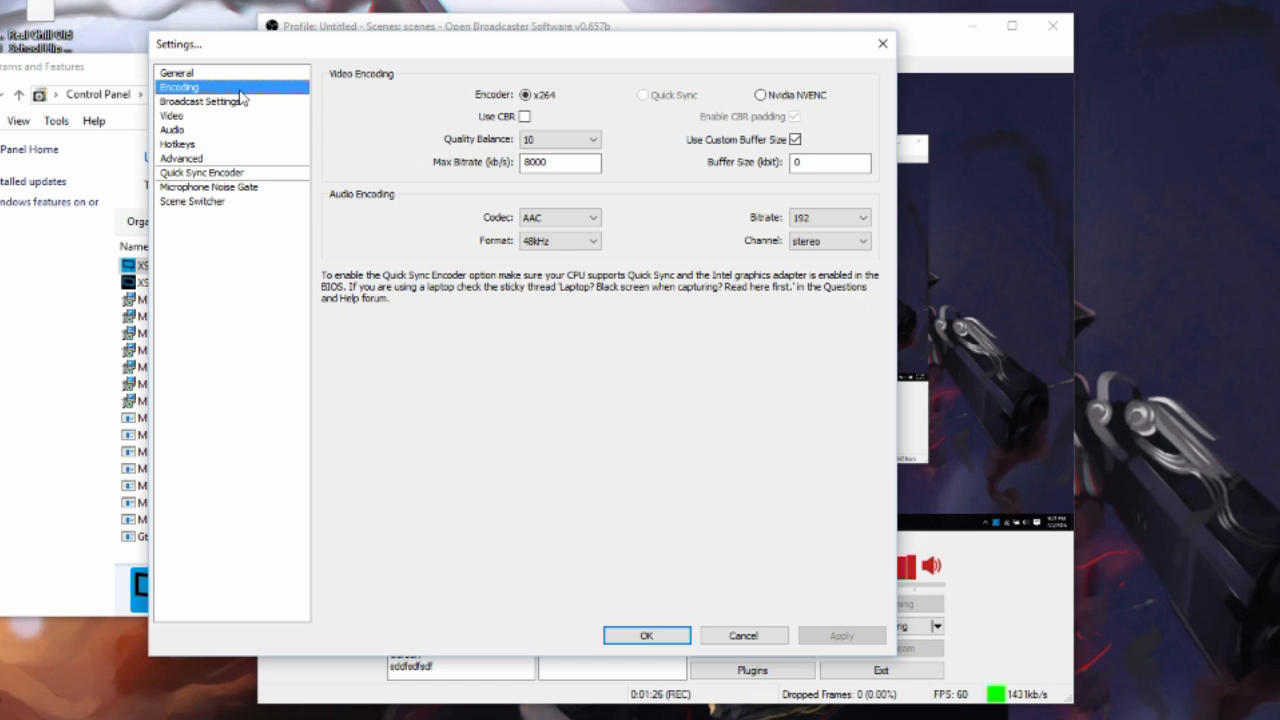
pyautogui.moveTo(566, 146)
pyautogui.click(527, 95)
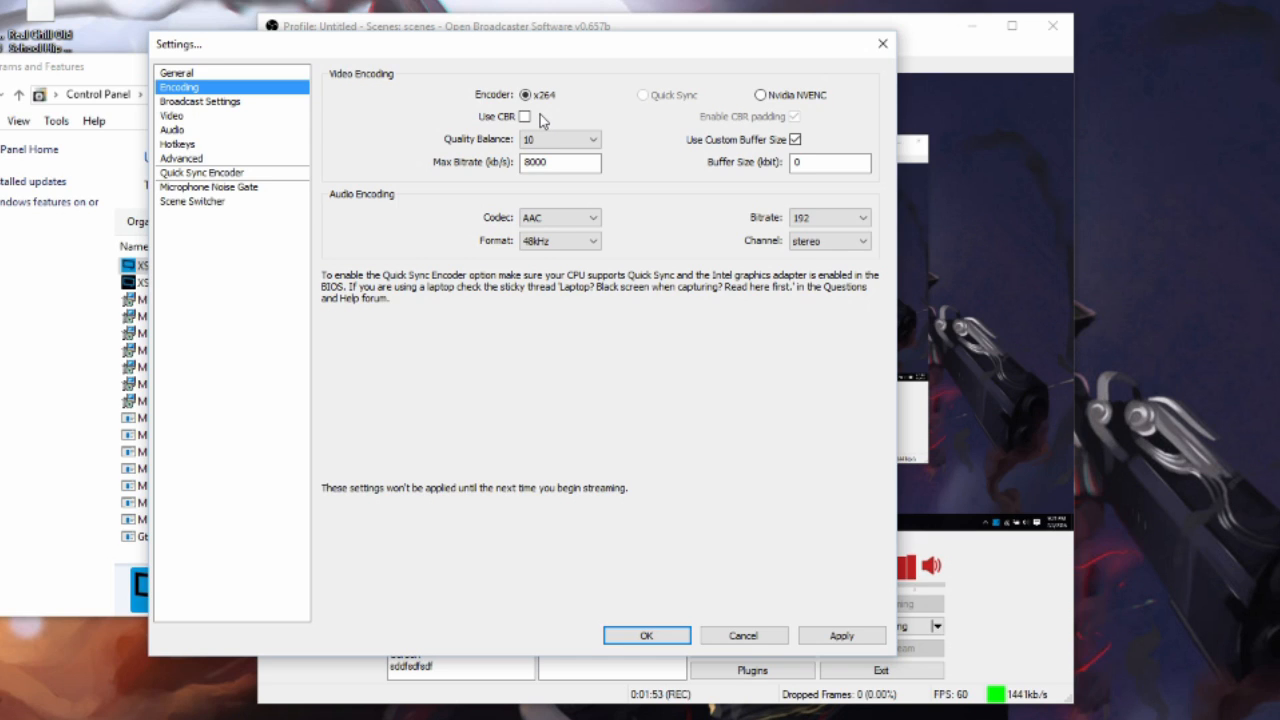
# Step: Set the video quality balance to 10 and the custom buffer size to 0 kbit
pyautogui.click(591, 141)
pyautogui.click(657, 153)
pyautogui.click(577, 139)
pyautogui.click(660, 130)
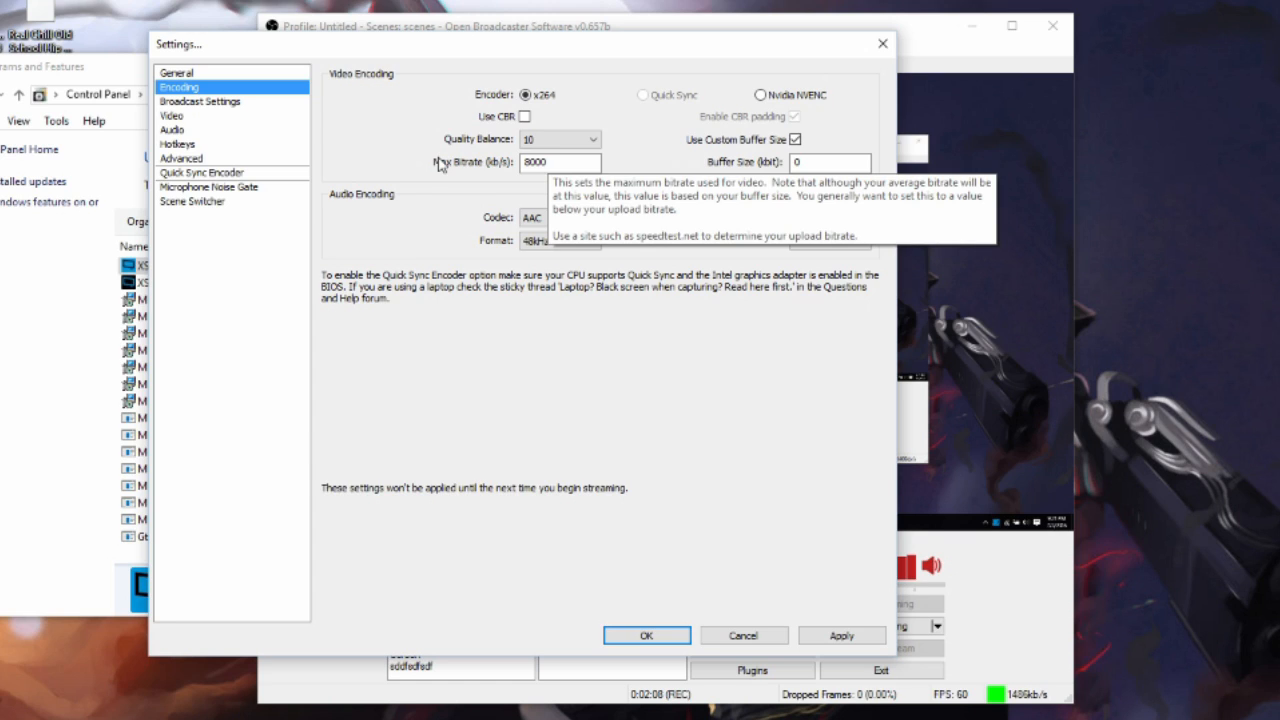
pyautogui.click(800, 163)
pyautogui.write('0')
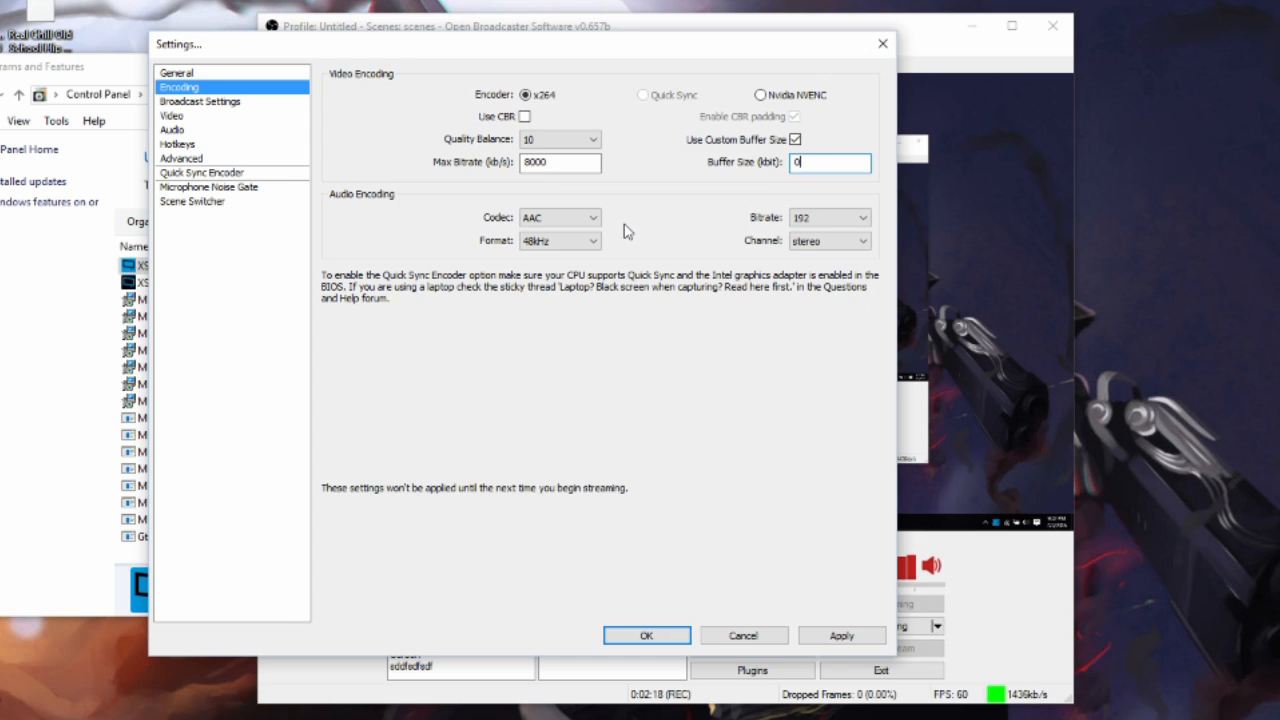
# Step: Set the audio encoding bitrate to 192 and save the encoding changes while switching to the video settings
pyautogui.click(838, 222)
pyautogui.click(693, 287)
pyautogui.click(840, 218)
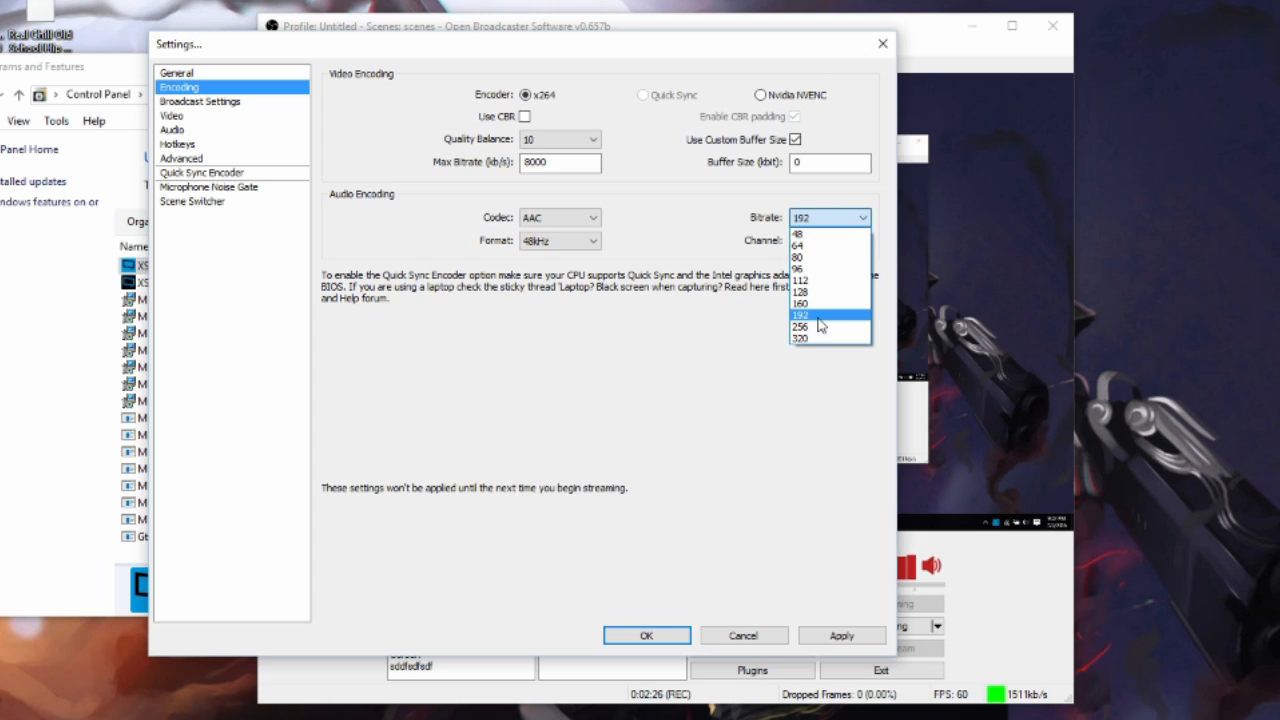
pyautogui.click(820, 316)
pyautogui.press('Tab')
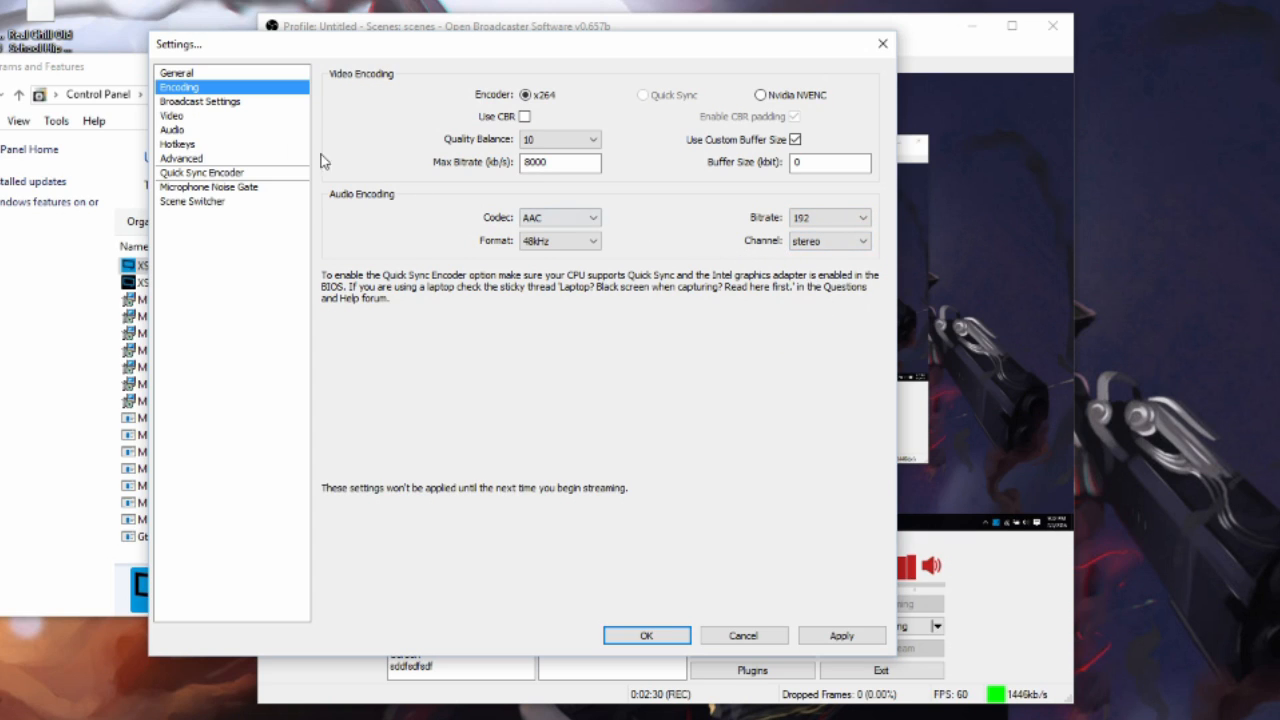
pyautogui.click(229, 115)
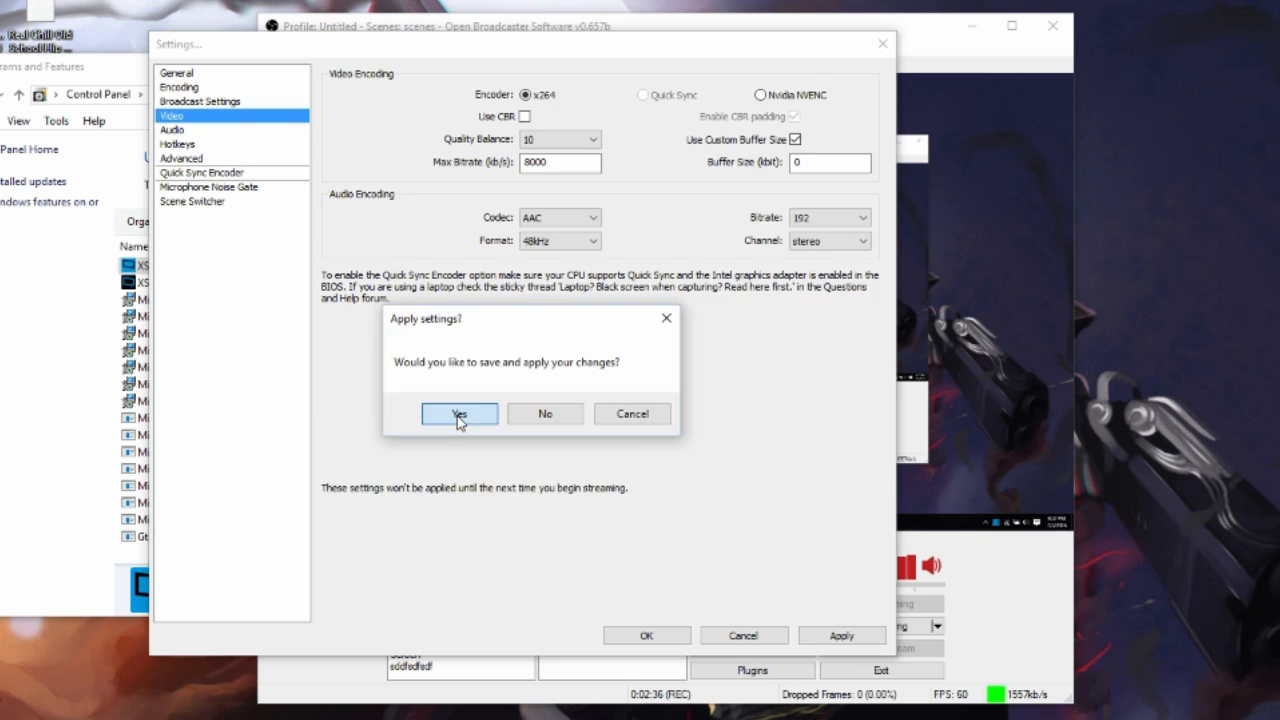
pyautogui.click(459, 415)
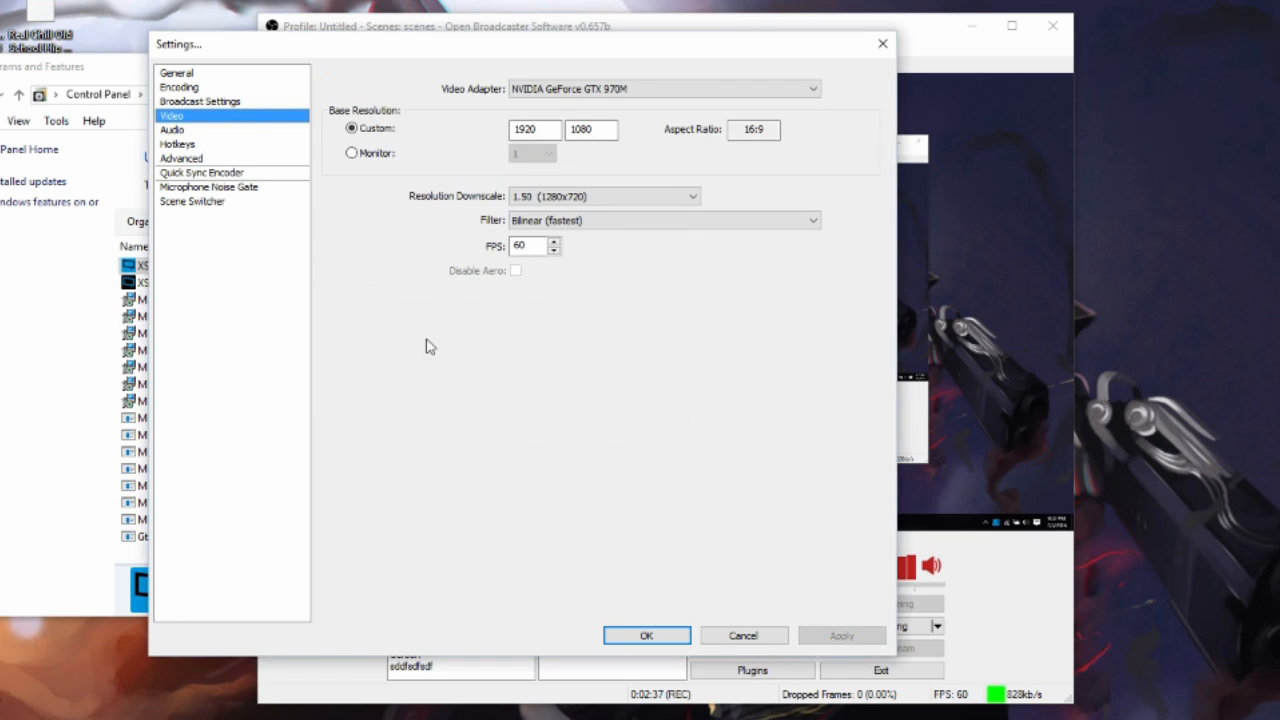
# Step: Select the NVIDIA GeForce GTX 970M video adapter and use a custom base resolution of 1920 by 1080
pyautogui.click(620, 90)
pyautogui.click(584, 106)
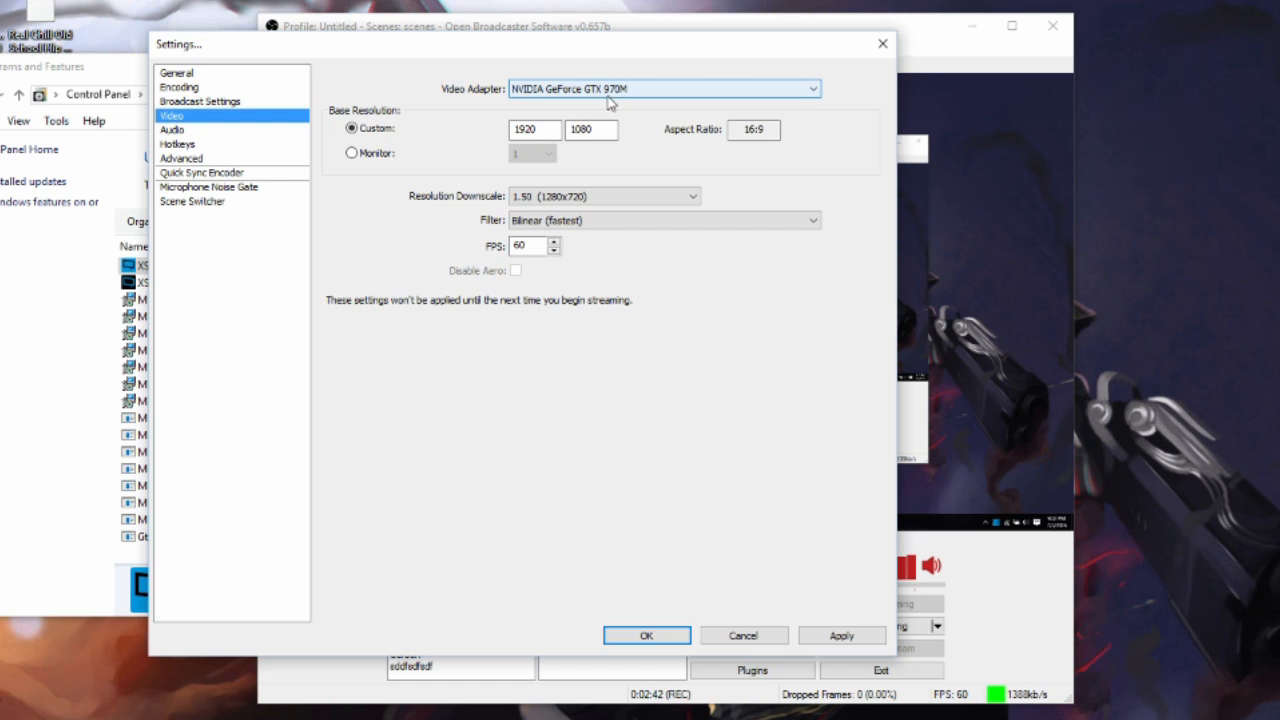
pyautogui.click(545, 129)
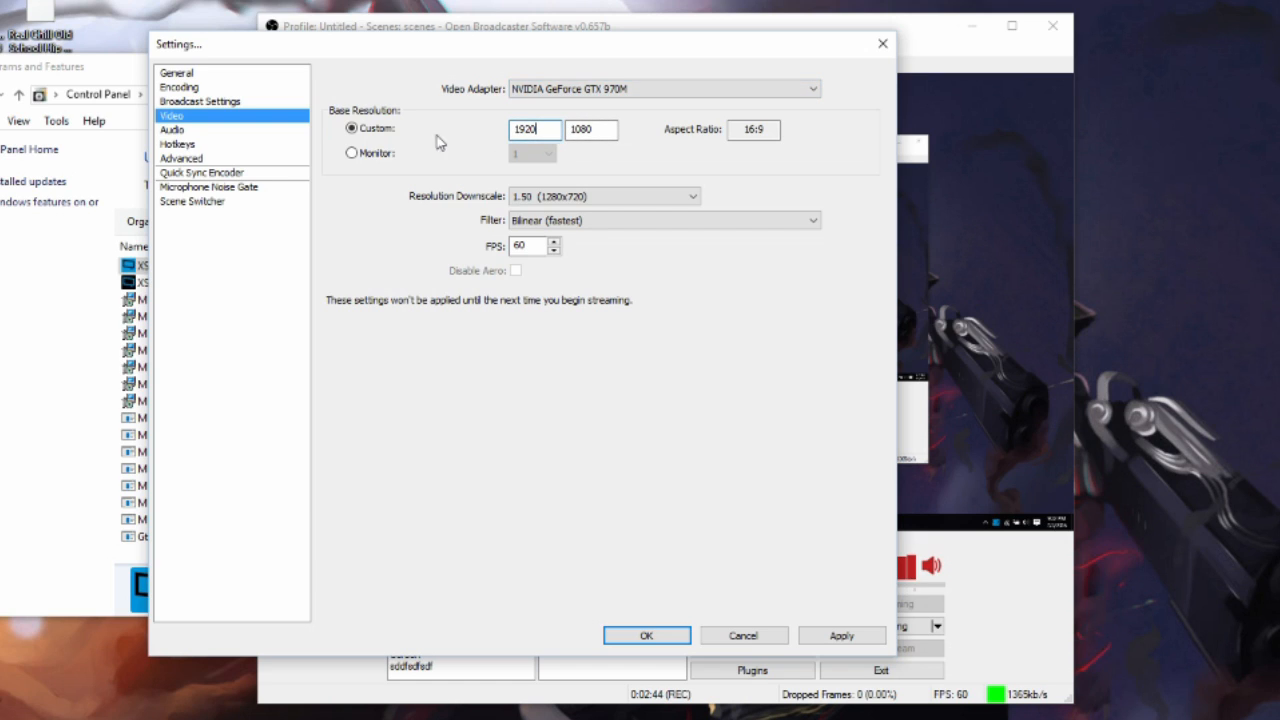
pyautogui.click(385, 126)
pyautogui.doubleClick(514, 129)
pyautogui.press('Tab')
pyautogui.hotkey('shift', 'Tab')
pyautogui.press('Tab')
pyautogui.hotkey('shift', 'Tab')
pyautogui.press('Tab')
pyautogui.click(598, 133)
# Step: Set the resolution downscale to 1.50 (1280x720)
pyautogui.click(588, 197)
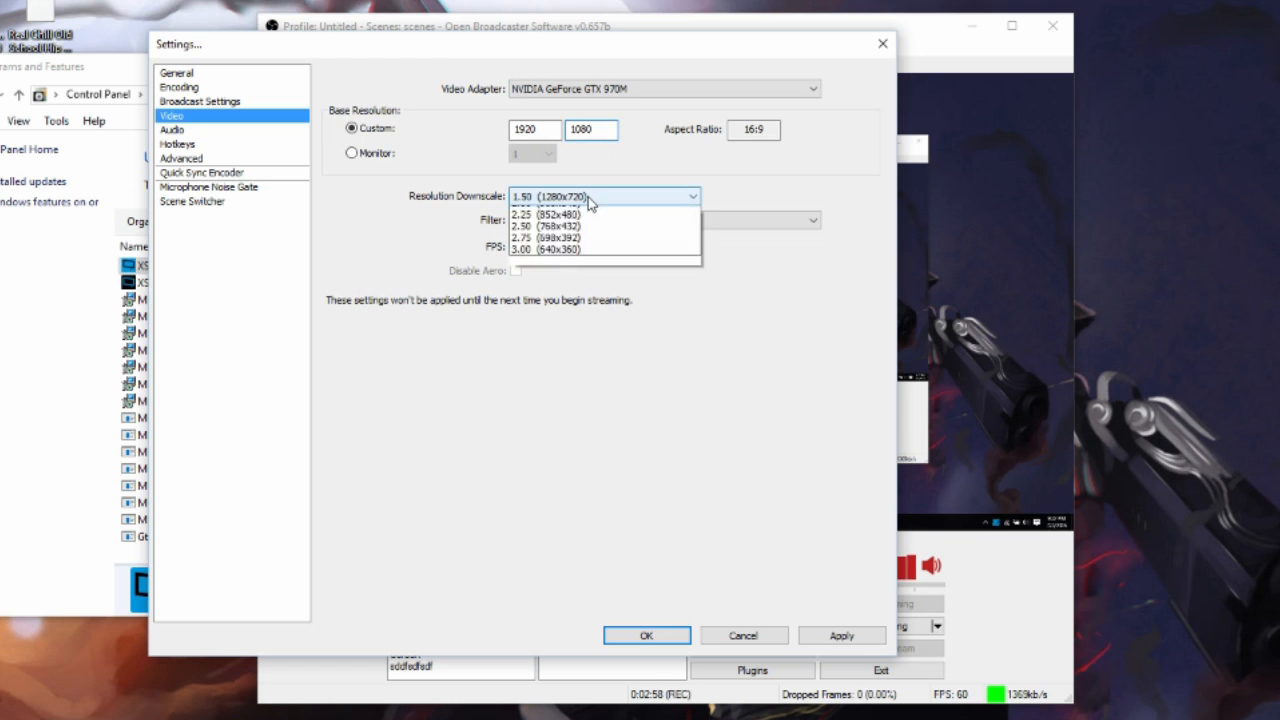
pyautogui.click(589, 236)
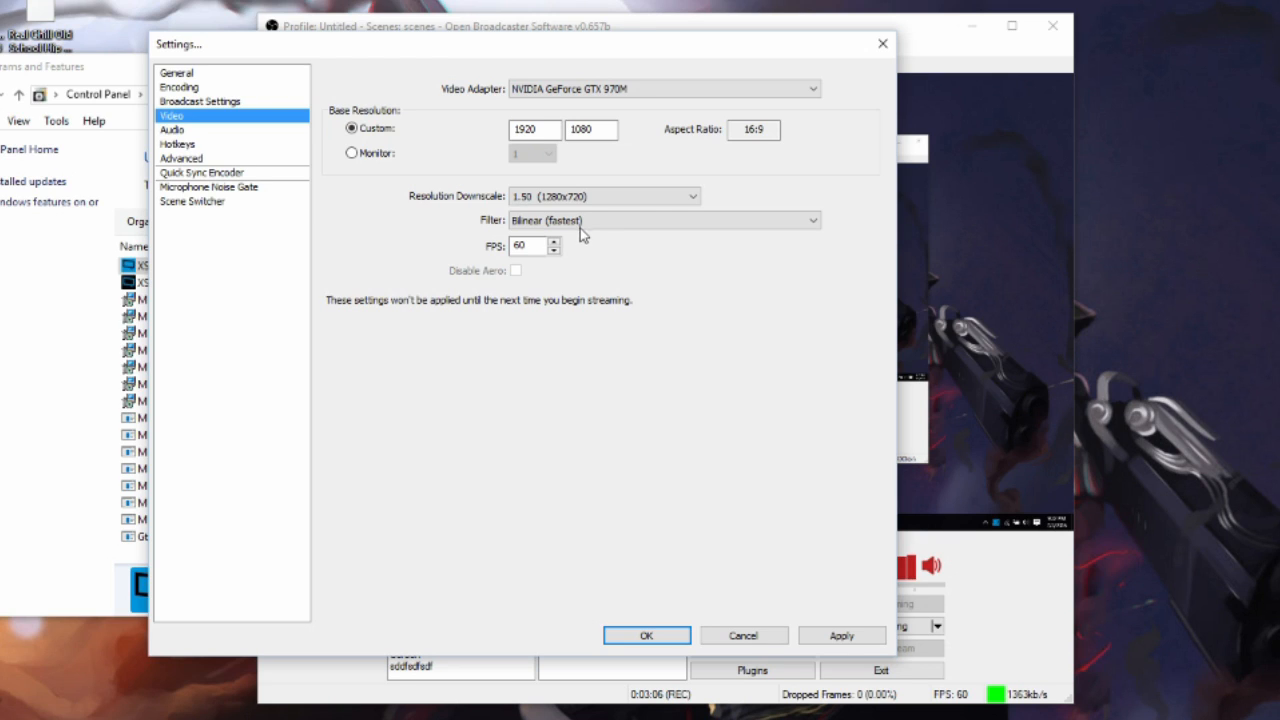
pyautogui.click(582, 222)
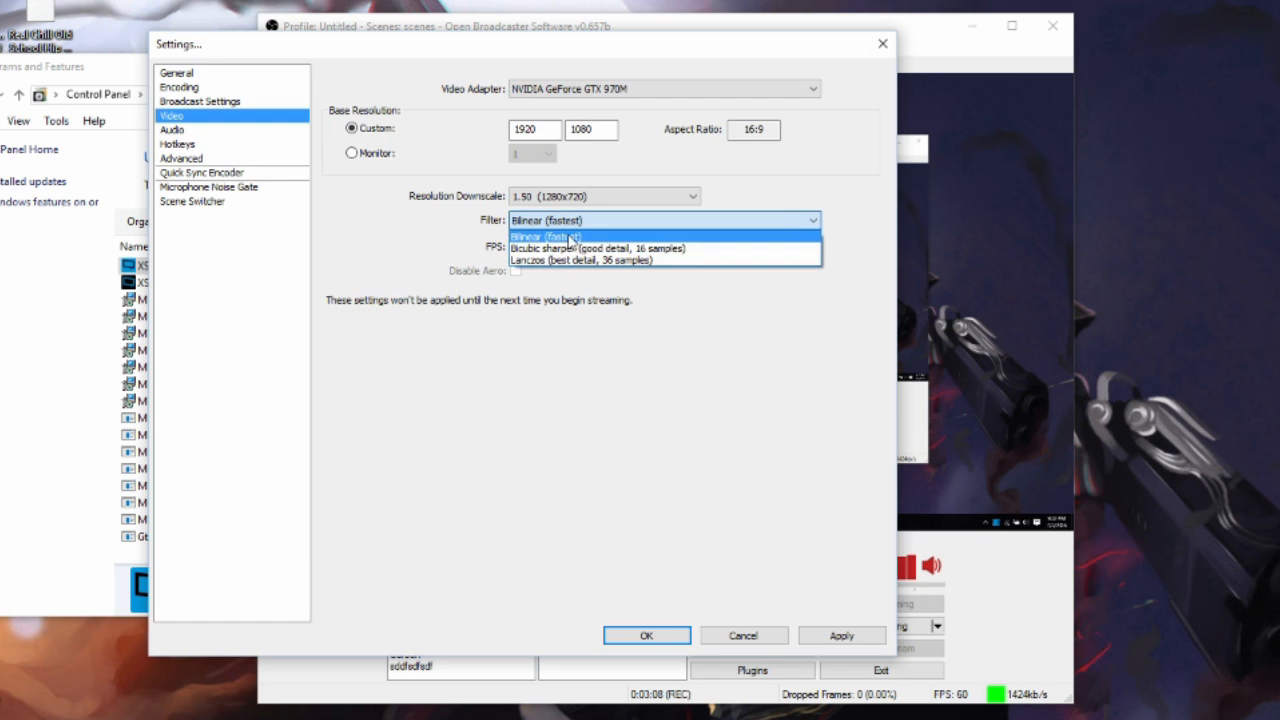
pyautogui.click(585, 197)
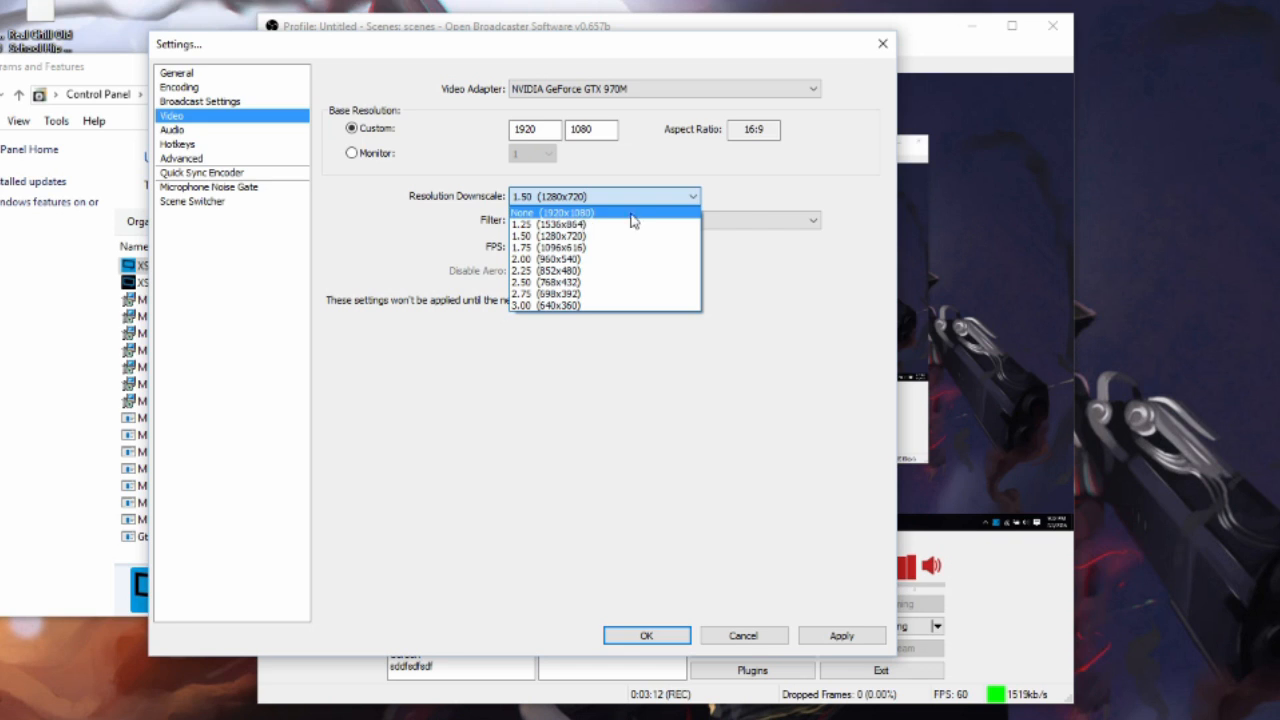
pyautogui.click(440, 228)
# Step: Set the downscale filter to Bilinear (fastest) and save the video settings
pyautogui.click(550, 222)
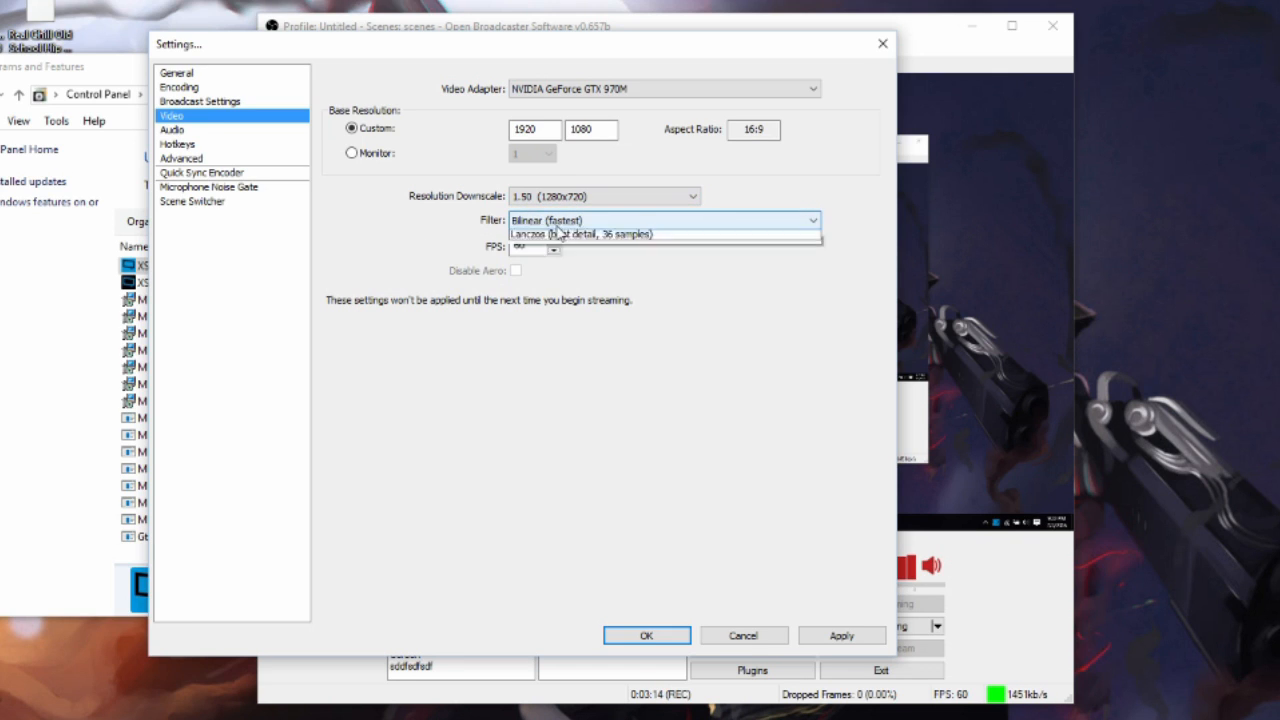
pyautogui.click(558, 233)
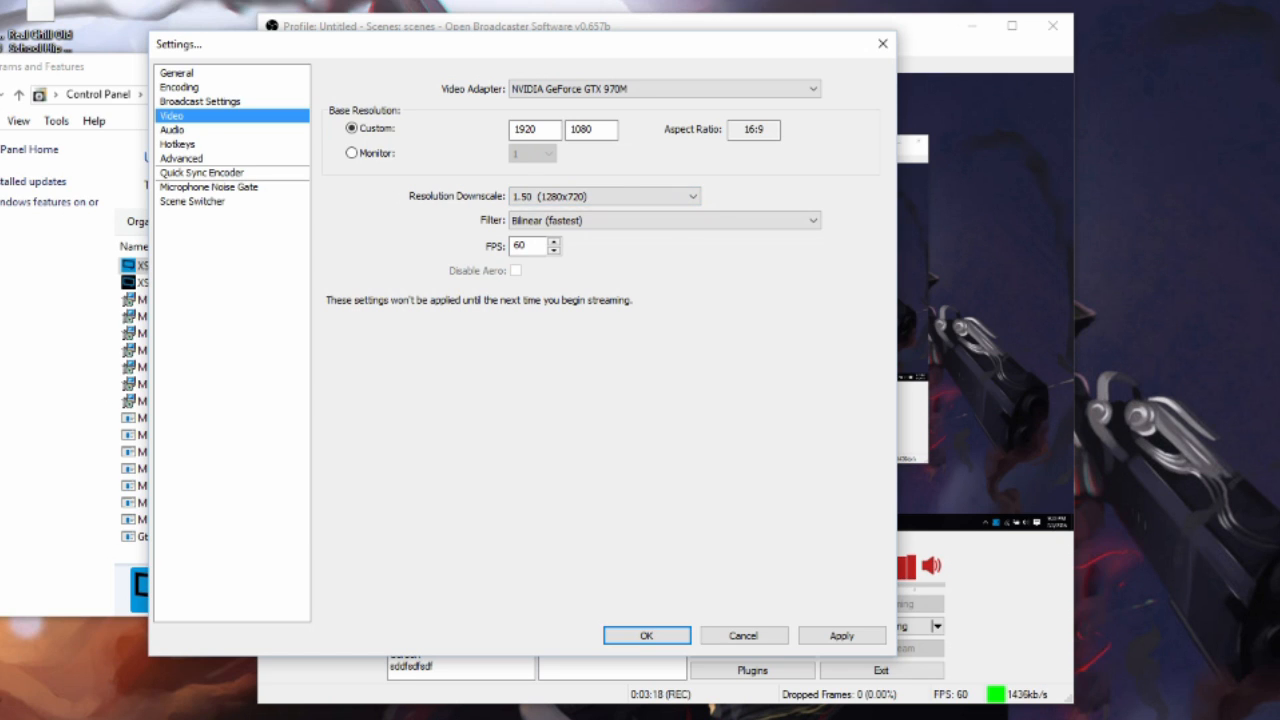
pyautogui.click(560, 221)
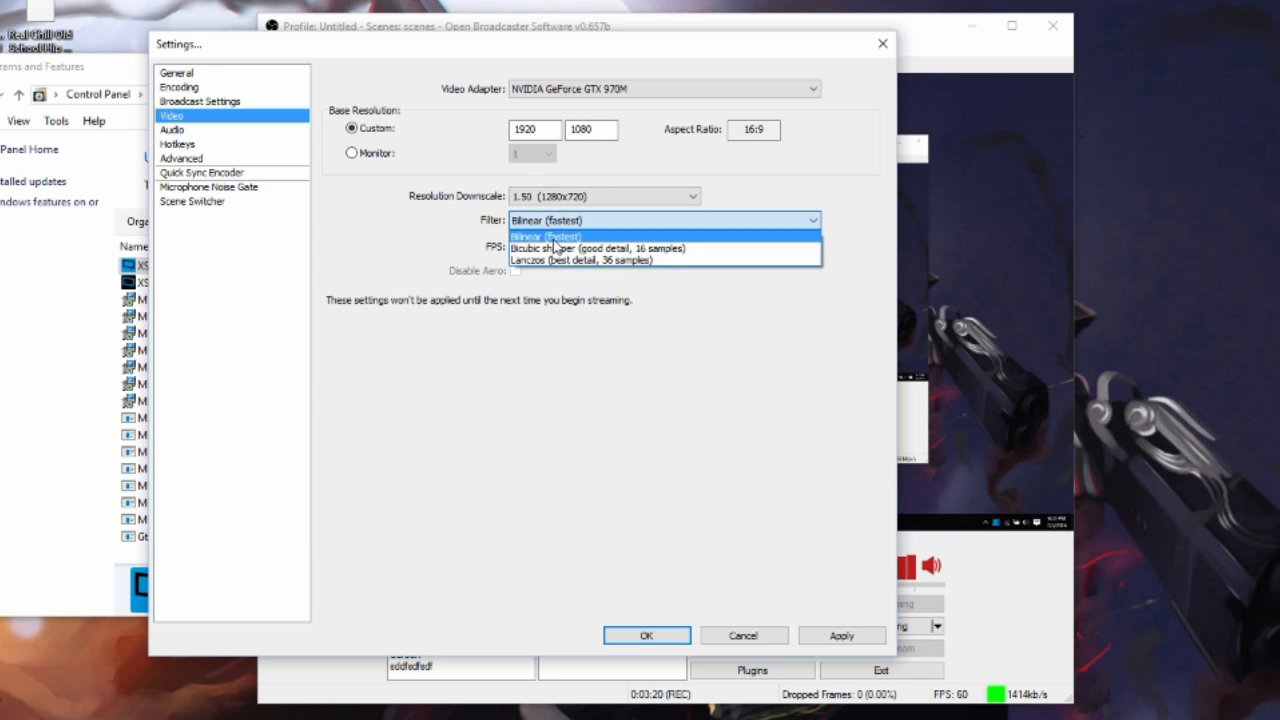
pyautogui.click(548, 236)
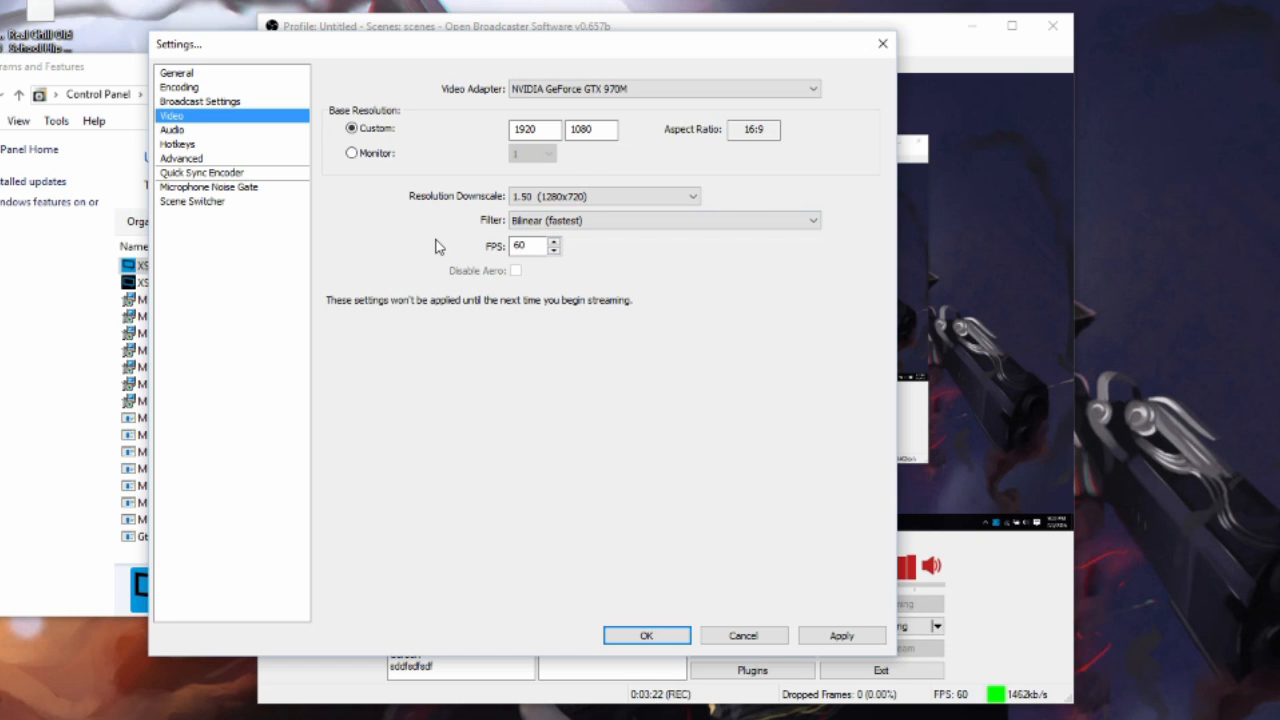
pyautogui.click(584, 221)
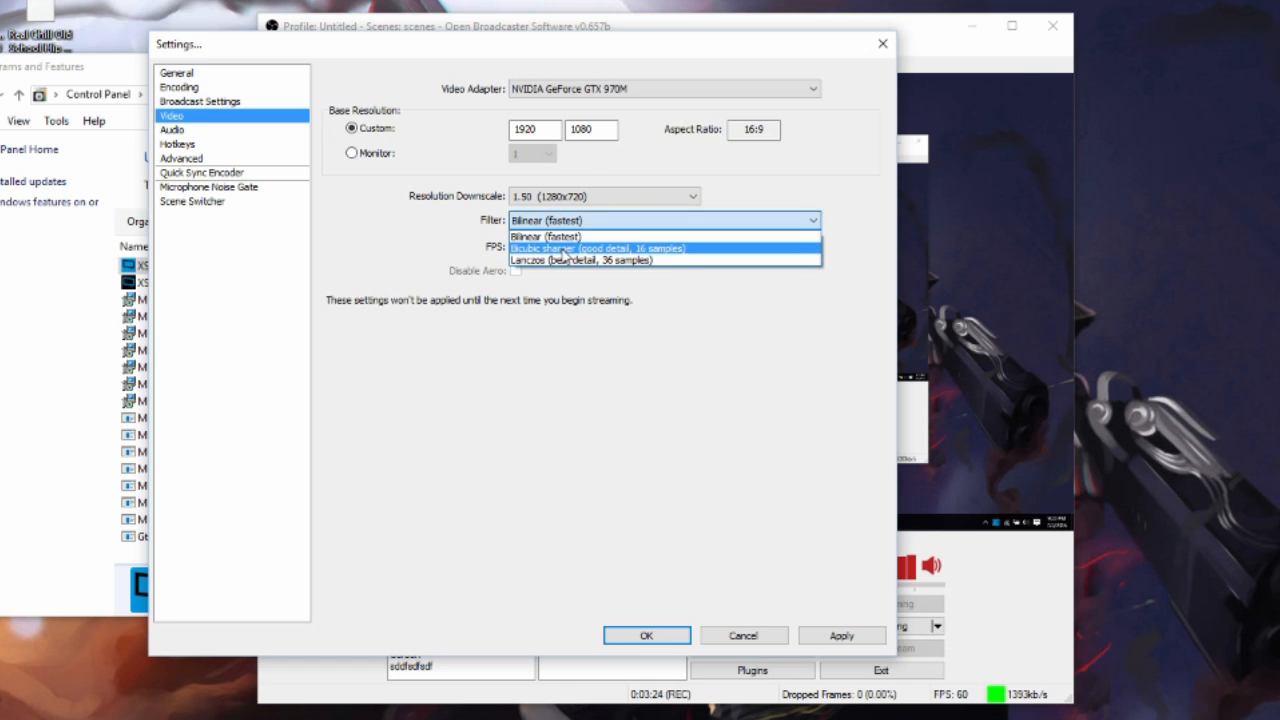
pyautogui.click(426, 233)
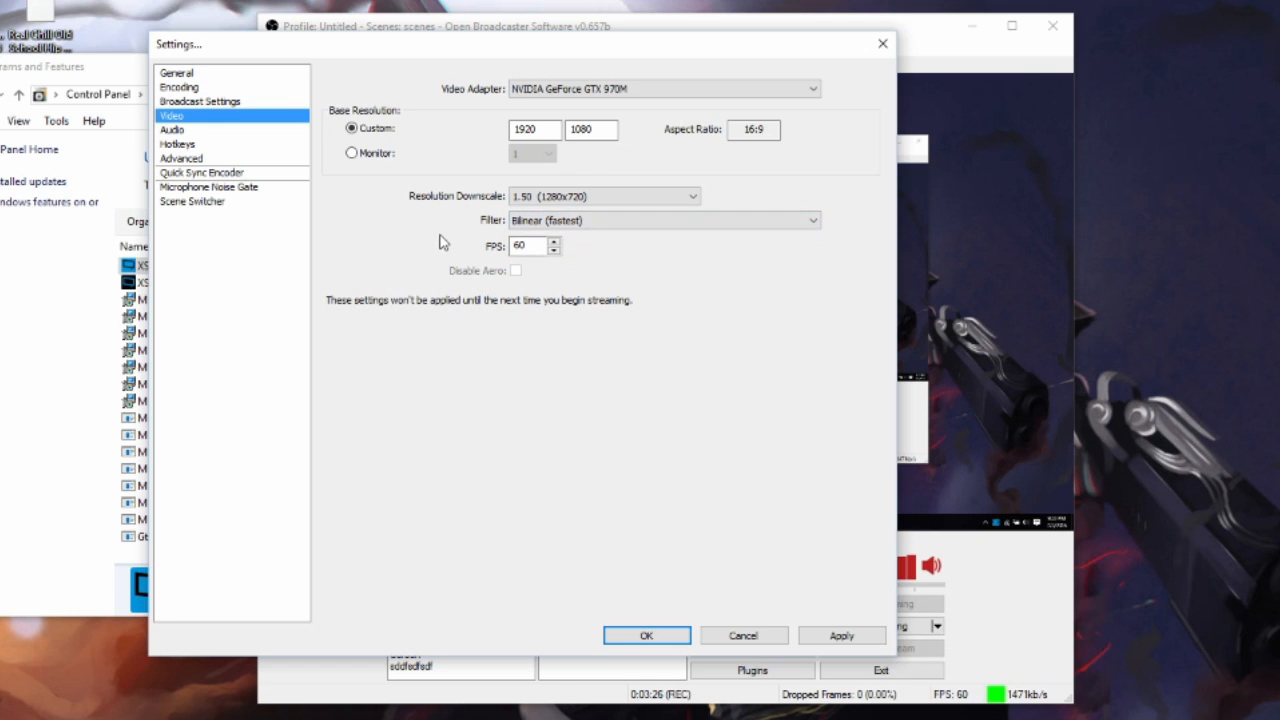
pyautogui.click(562, 220)
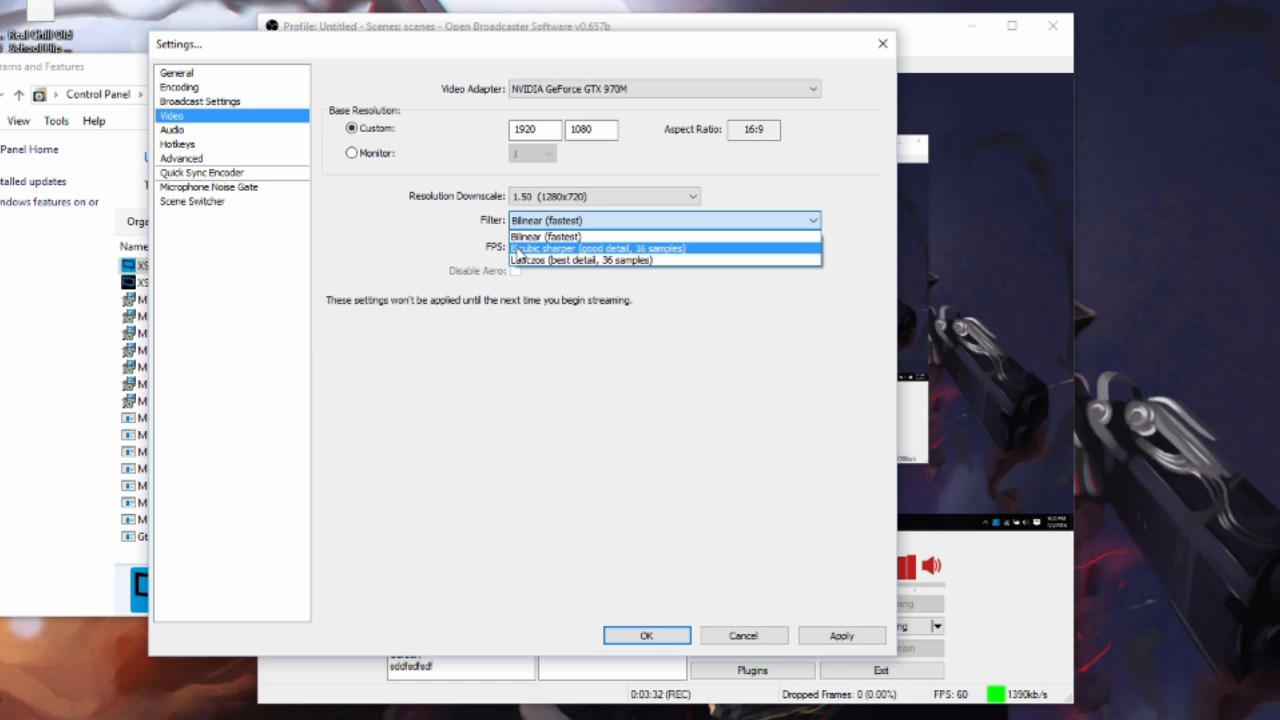
pyautogui.click(403, 252)
pyautogui.click(550, 221)
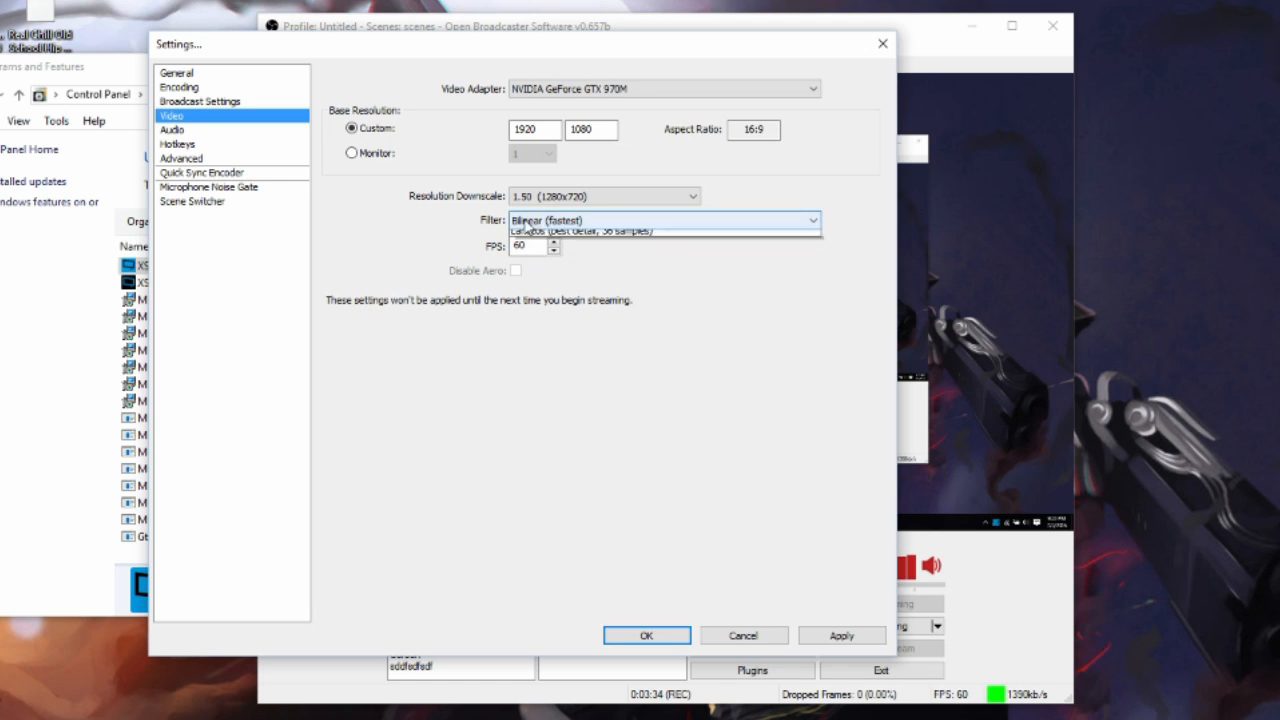
pyautogui.click(543, 237)
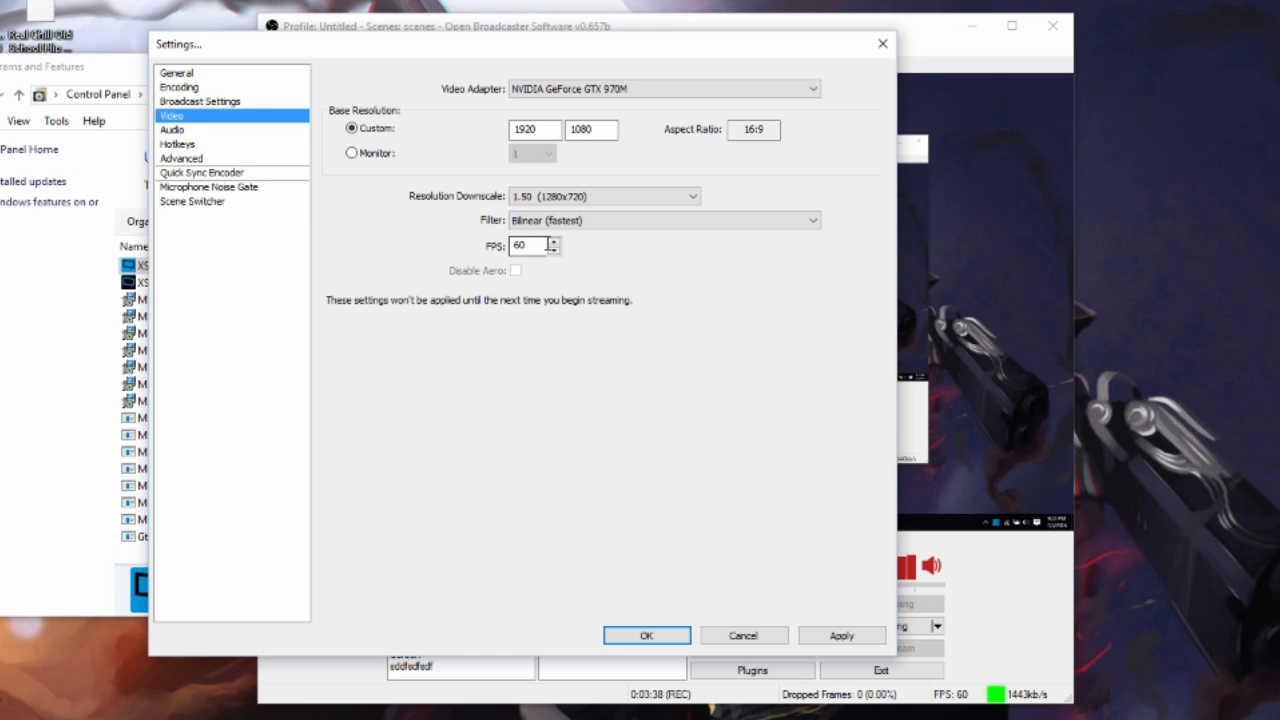
pyautogui.click(258, 144)
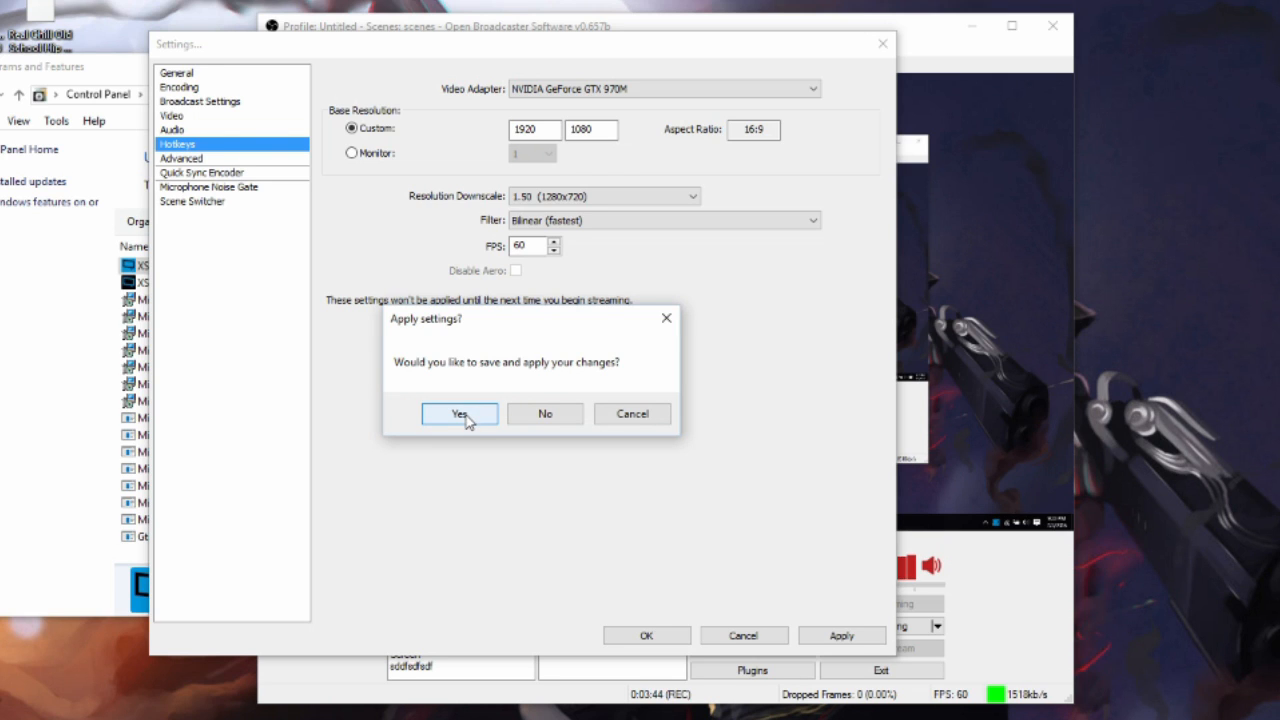
pyautogui.click(460, 414)
# Step: Review the audio device settings and the recording hotkey assignments
pyautogui.click(200, 116)
pyautogui.click(195, 130)
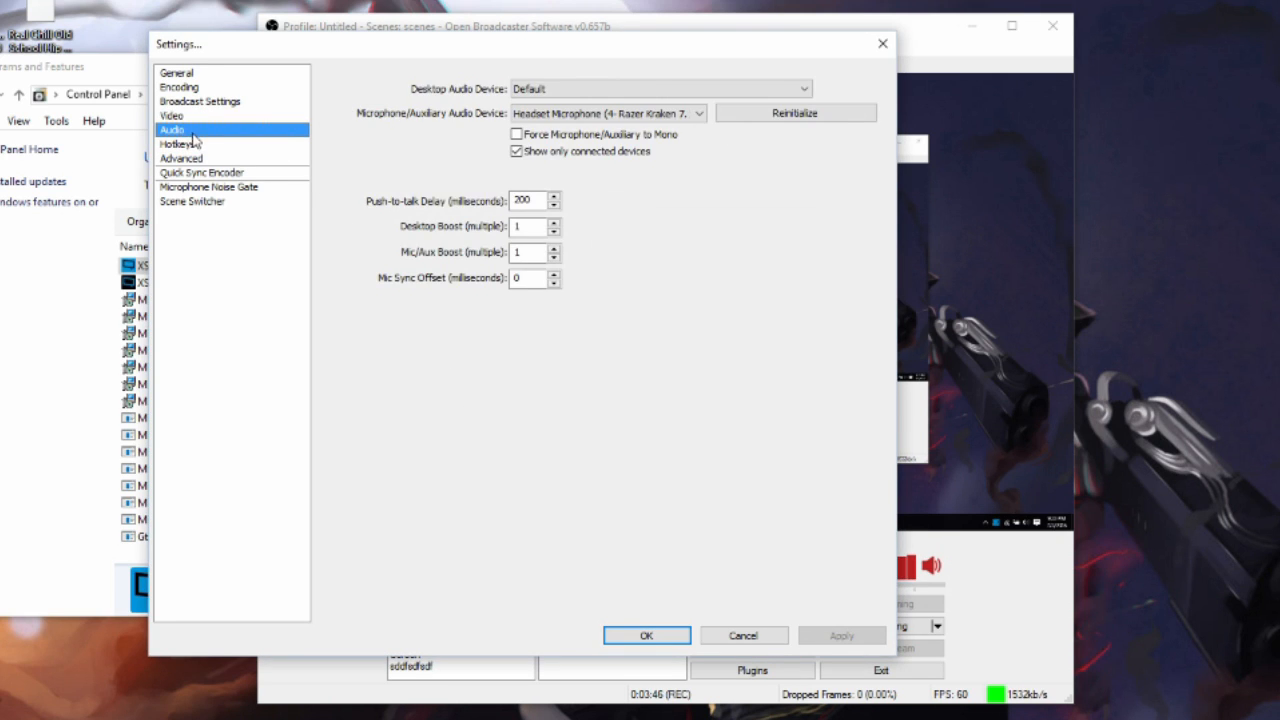
pyautogui.click(200, 145)
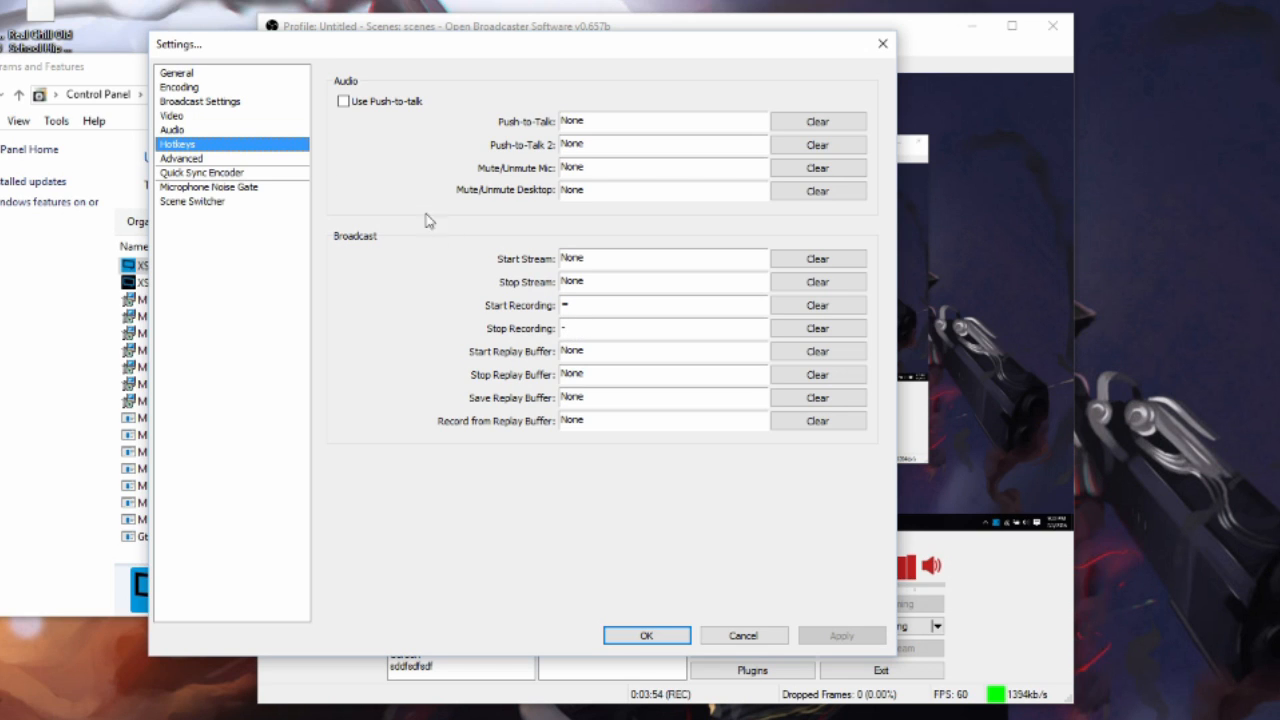
# Step: Set the process priority class to Normal in the advanced settings
pyautogui.click(210, 158)
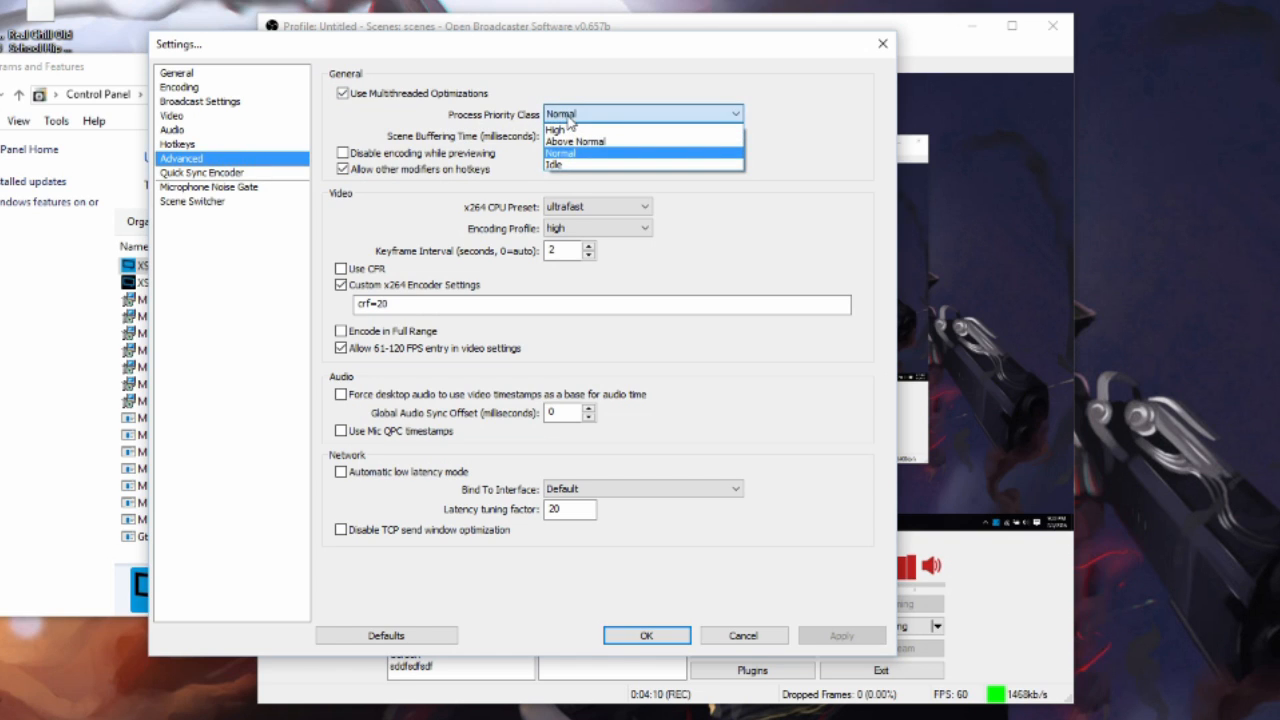
pyautogui.click(565, 147)
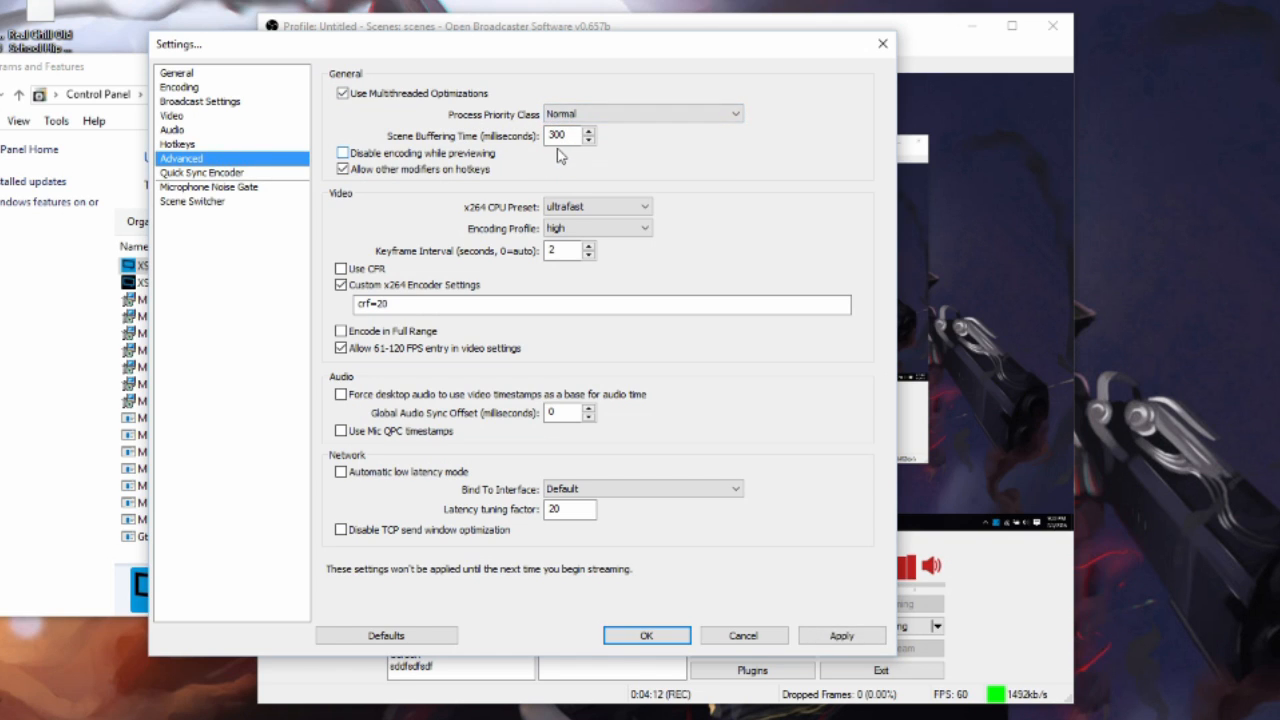
pyautogui.click(565, 134)
pyautogui.moveTo(596, 208)
pyautogui.click(580, 207)
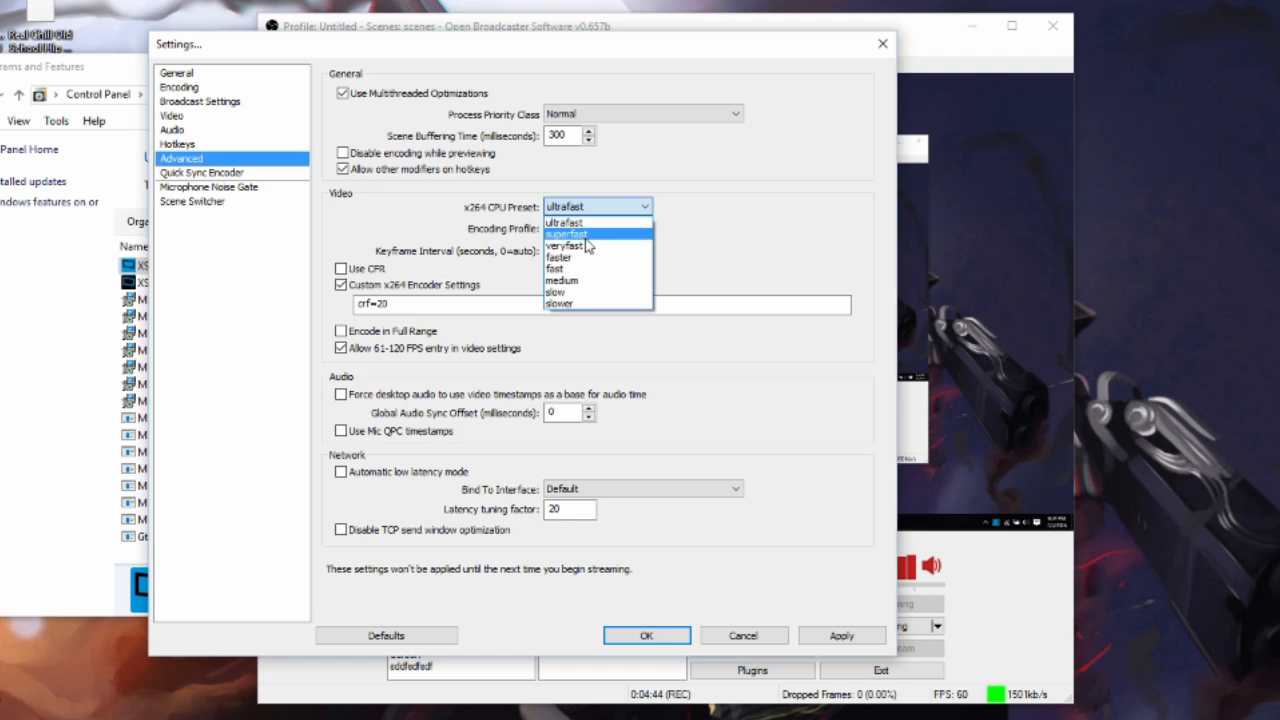
pyautogui.click(588, 233)
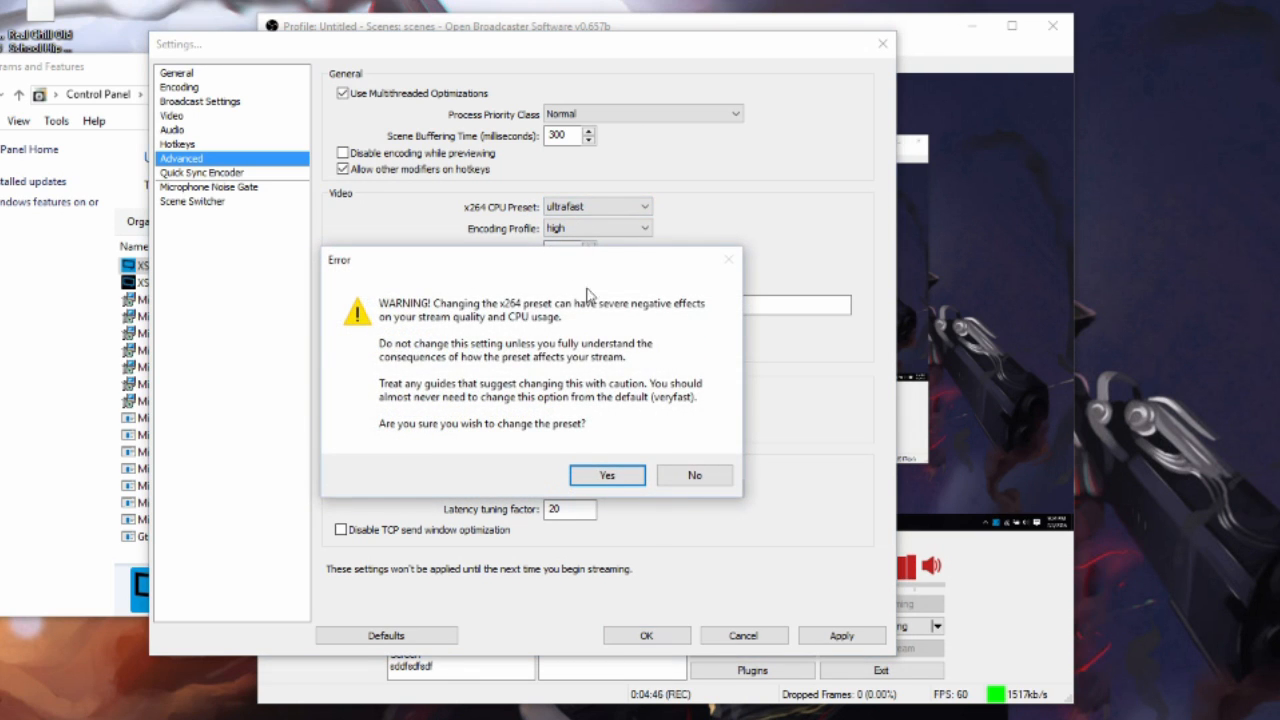
pyautogui.click(692, 477)
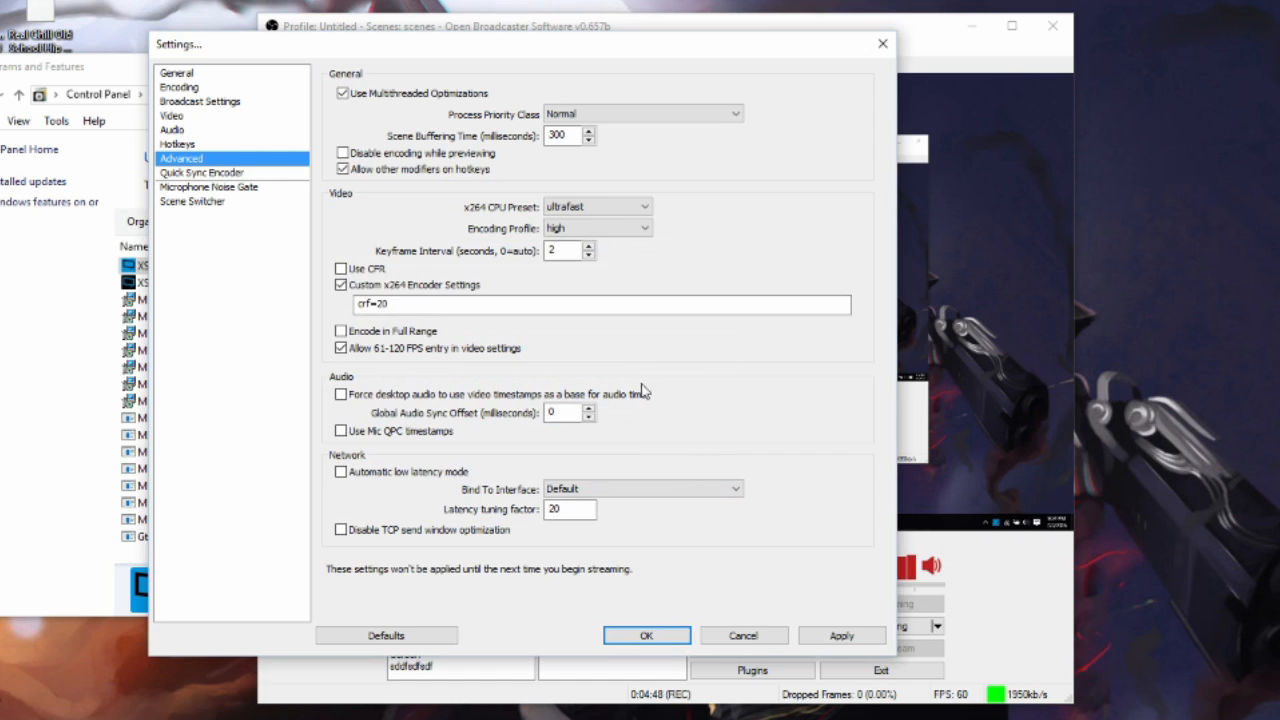
# Step: Review the x264 CPU preset, encoding profile and keyframe interval in the advanced video settings
pyautogui.click(578, 208)
pyautogui.click(720, 198)
pyautogui.click(588, 210)
pyautogui.click(755, 227)
pyautogui.click(626, 227)
pyautogui.click(689, 232)
pyautogui.doubleClick(561, 251)
pyautogui.moveTo(561, 251); pyautogui.dragTo(504, 252)
# Step: Keep crf=20 as the custom x264 encoder setting and save the advanced settings
pyautogui.moveTo(412, 306); pyautogui.dragTo(298, 309)
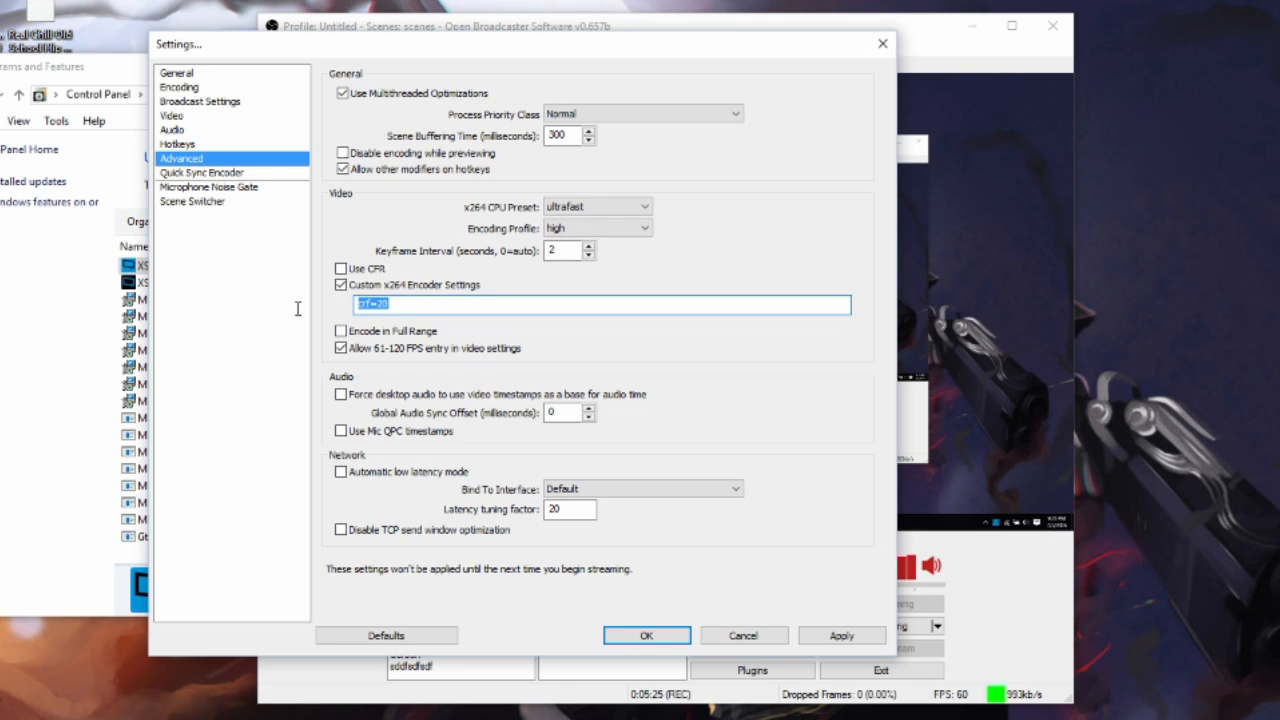
pyautogui.click(391, 307)
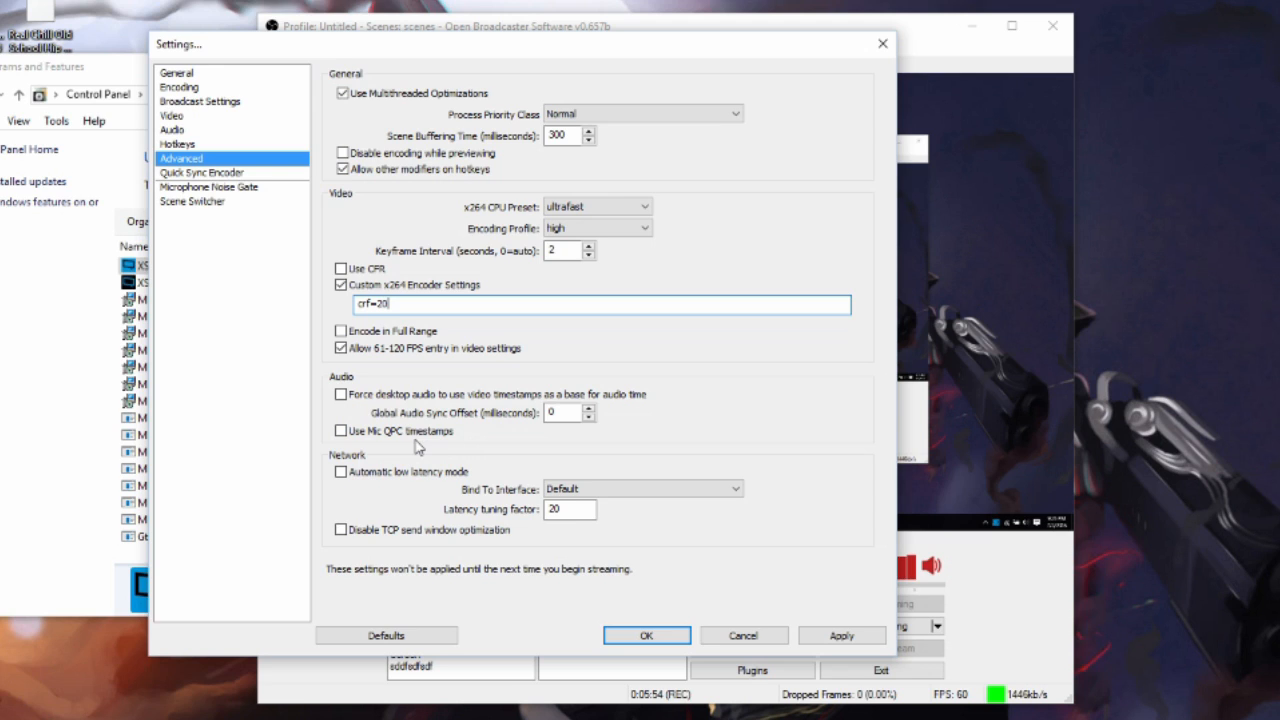
pyautogui.click(197, 173)
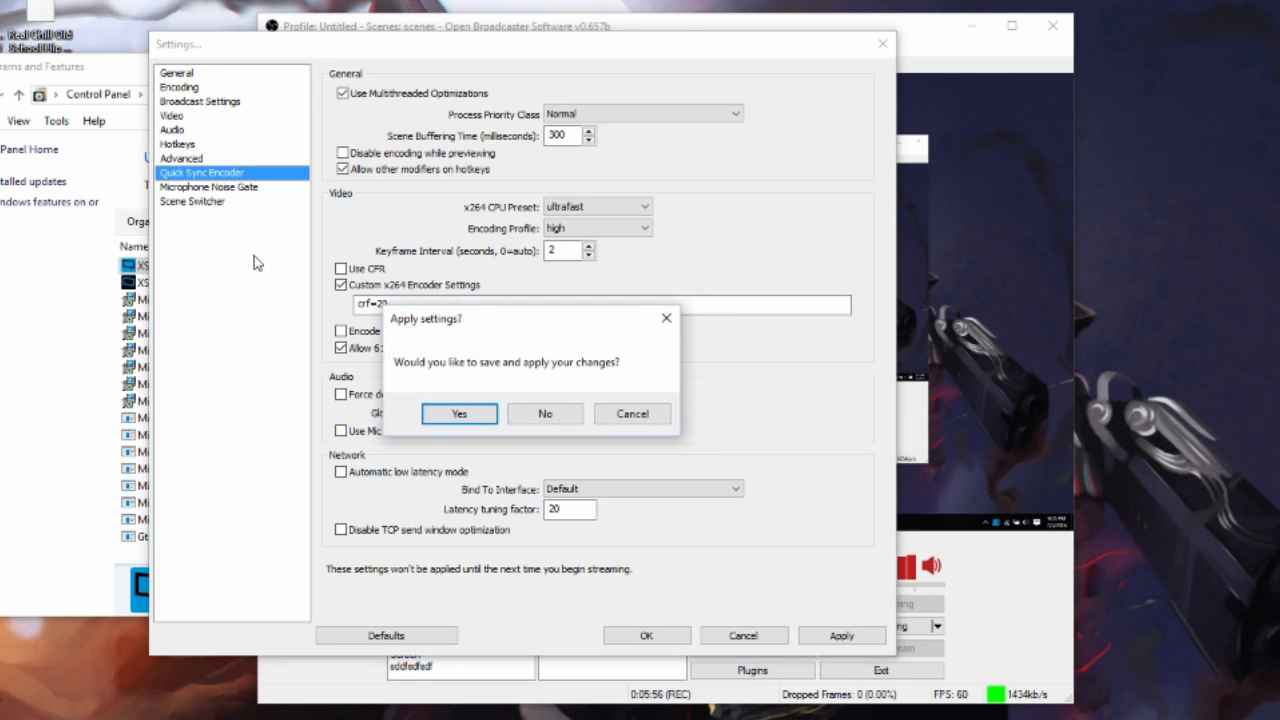
pyautogui.click(459, 414)
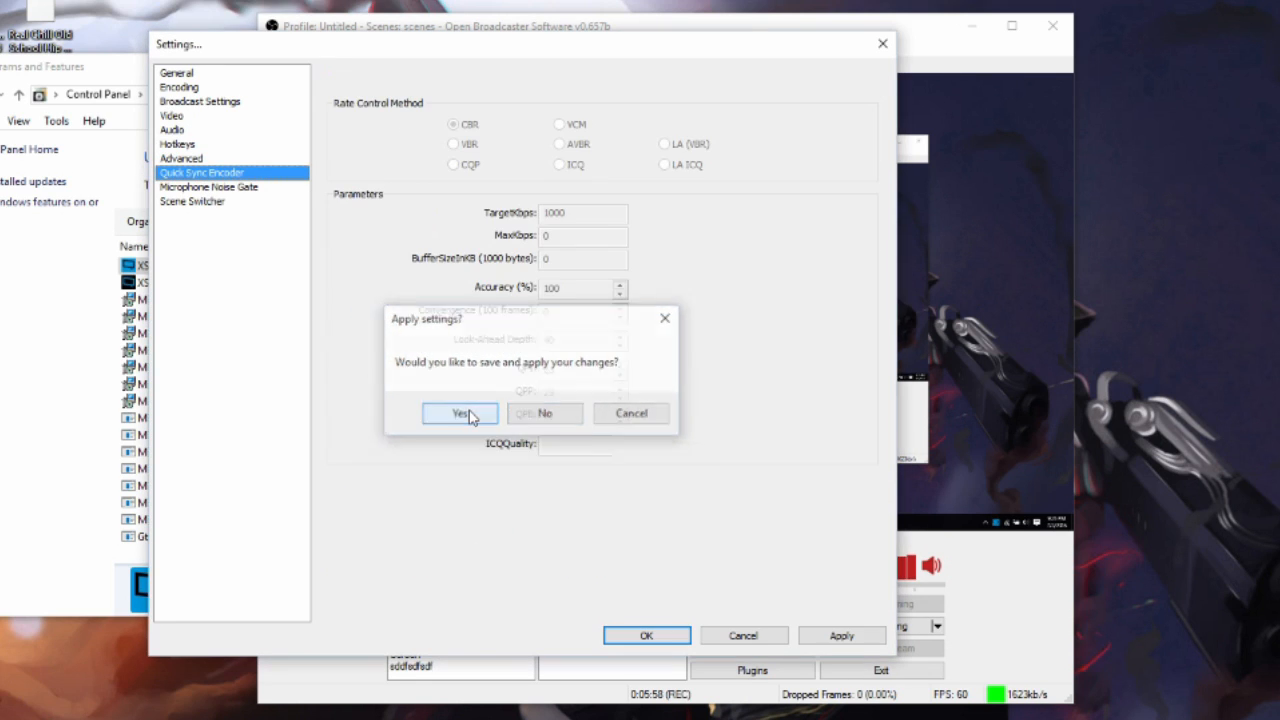
# Step: Look through the Quick Sync encoder, microphone noise gate and scene switcher settings
pyautogui.click(201, 201)
pyautogui.click(212, 187)
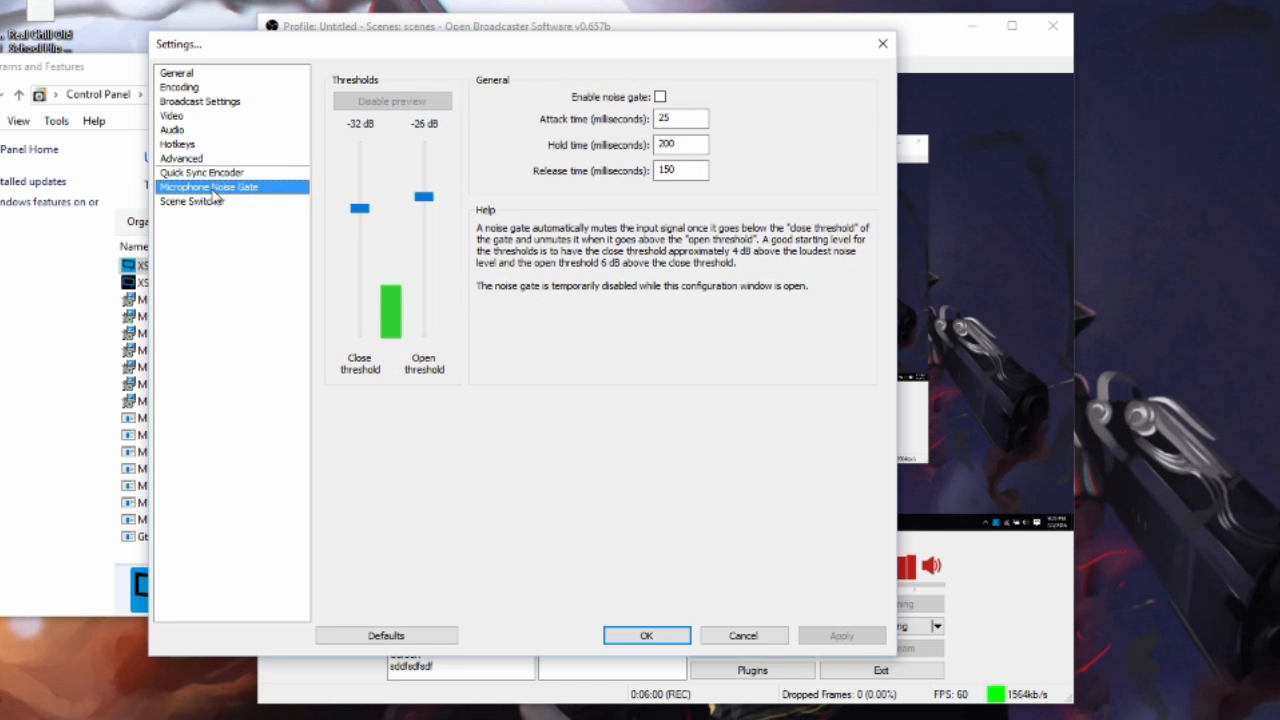
pyautogui.click(221, 174)
pyautogui.click(226, 201)
pyautogui.click(226, 188)
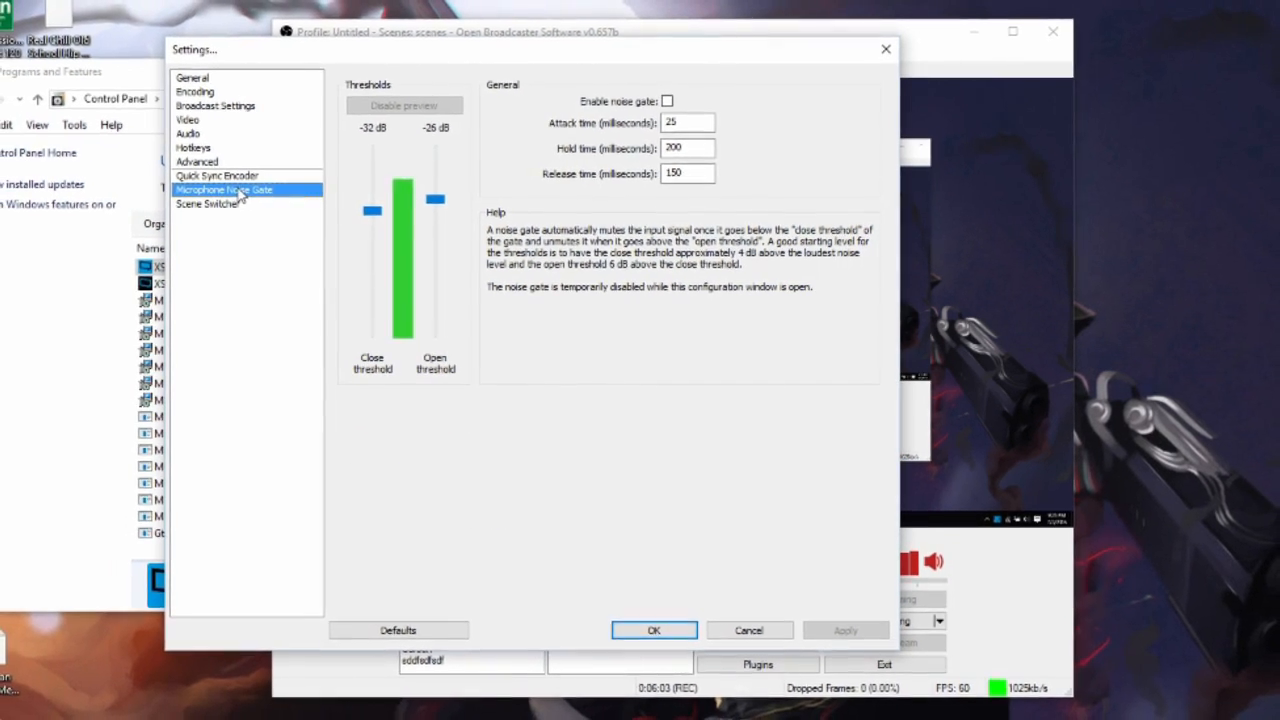
# Step: Recheck the audio and encoding settings and close the settings window, accepting the configuration
pyautogui.click(245, 133)
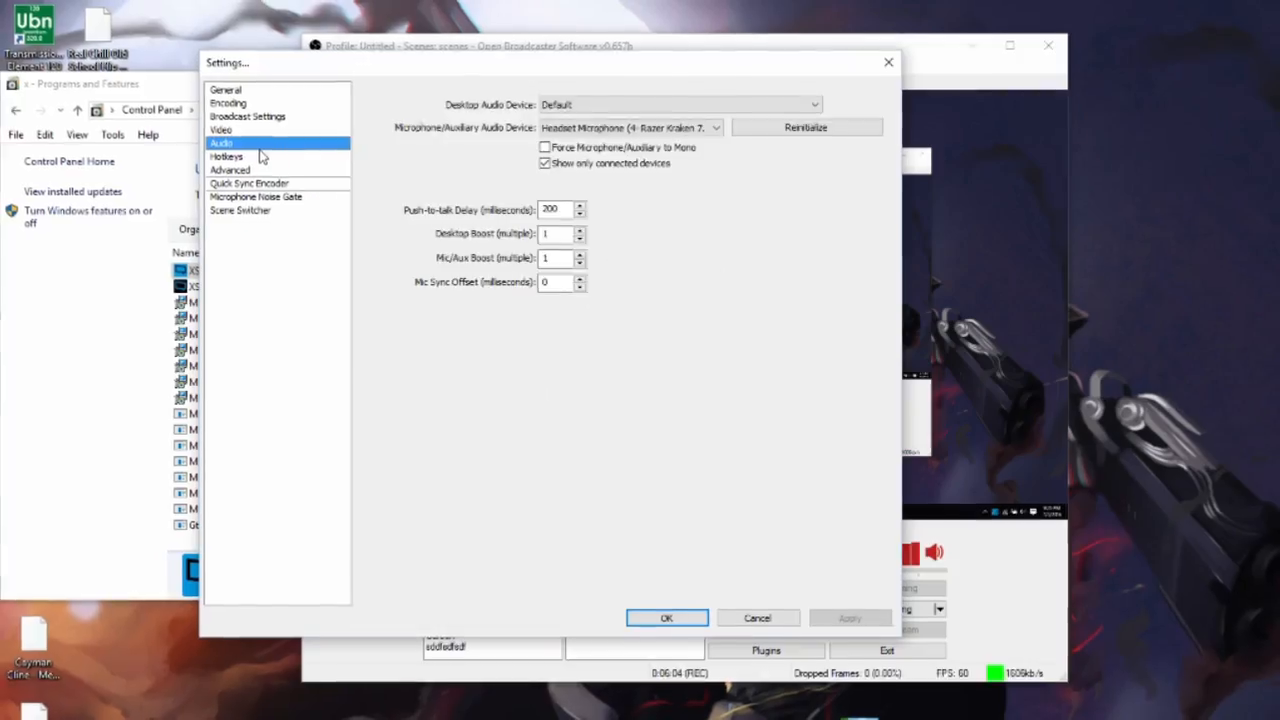
pyautogui.click(238, 119)
pyautogui.click(230, 105)
pyautogui.click(261, 114)
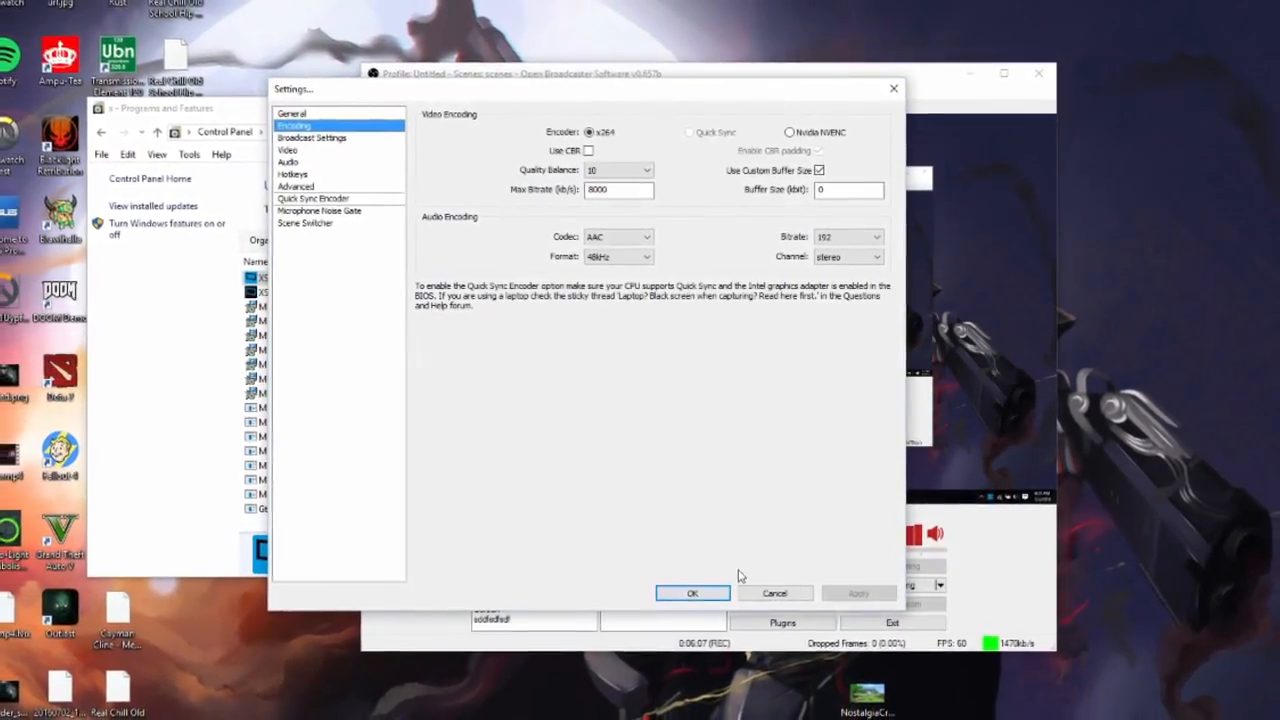
pyautogui.click(679, 605)
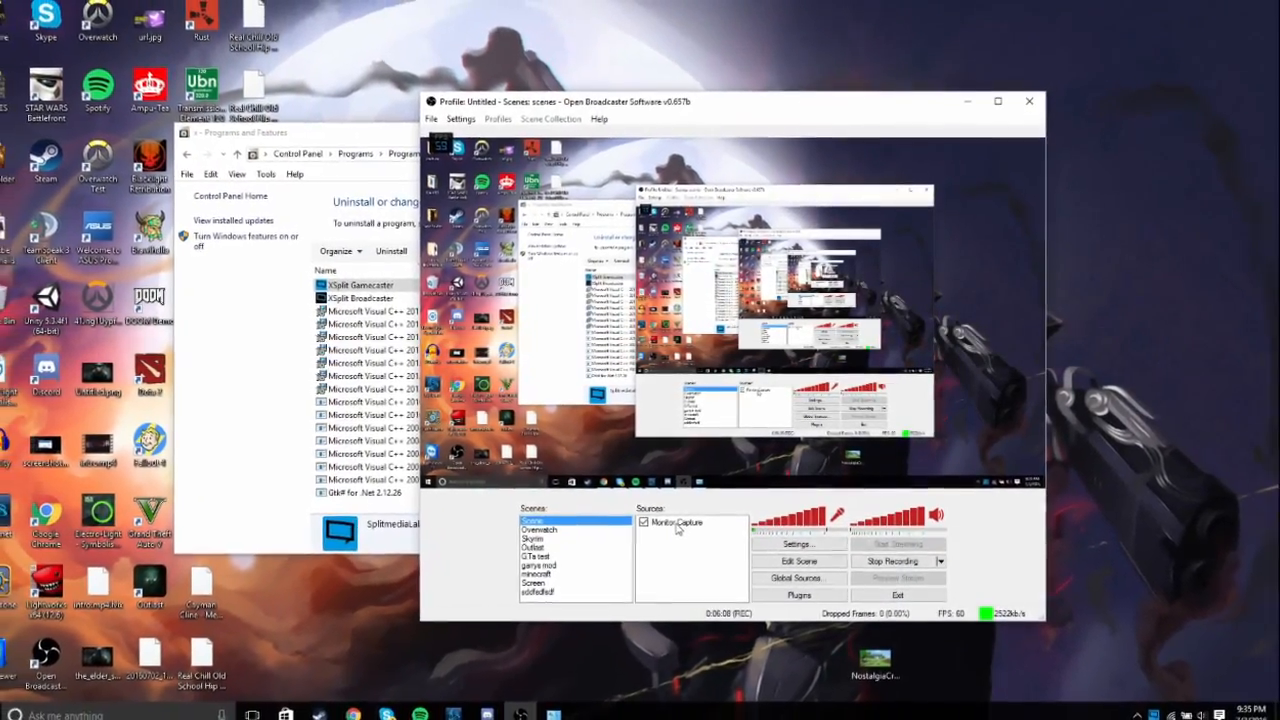